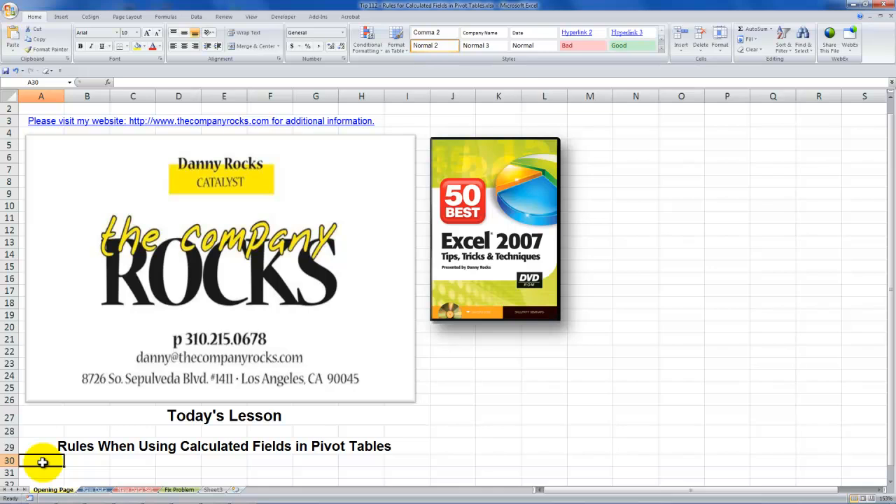
Step: Go to the Raw Data sheet and look over its source list and the pivot table beside it
{"action": "left_click", "coordinate": [95, 489]}
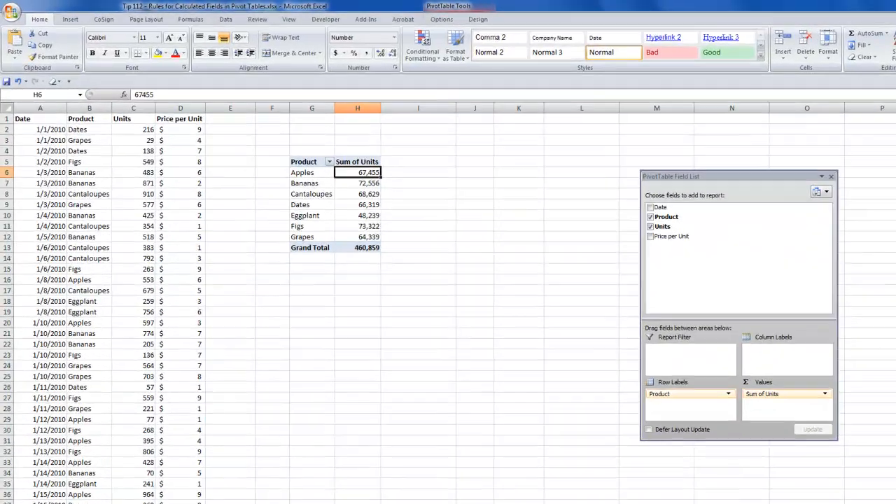
{"action": "left_click", "coordinate": [53, 141]}
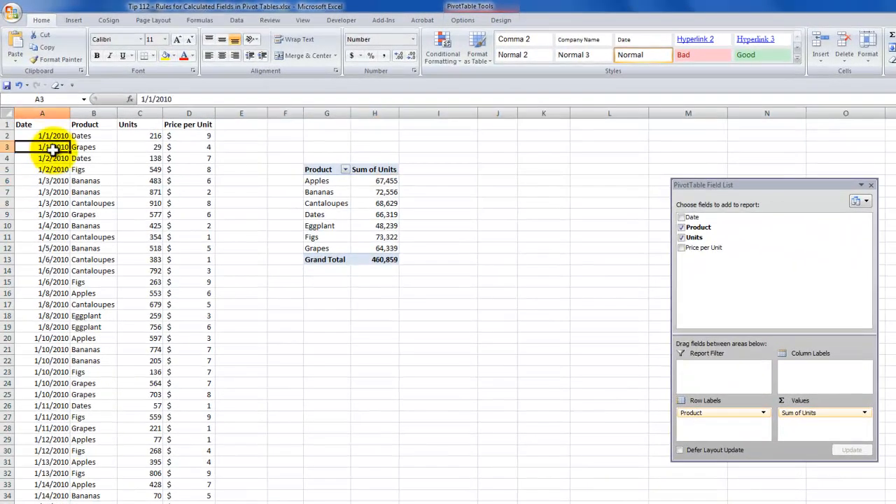
{"action": "left_click", "coordinate": [342, 193]}
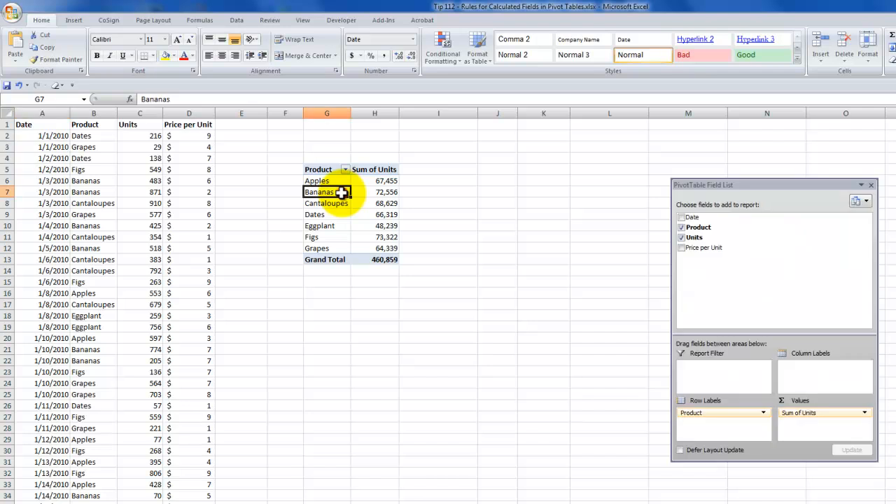
{"action": "left_click", "coordinate": [75, 147]}
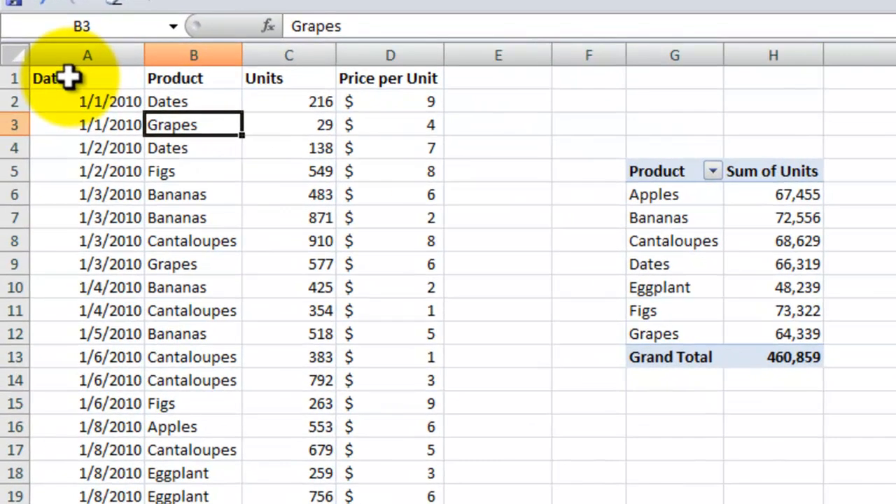
Step: Examine the four source column headings, the pivot table's unit sums, and the empty heading cell E1
{"action": "left_click", "coordinate": [68, 78]}
{"action": "left_click", "coordinate": [168, 78]}
{"action": "left_click", "coordinate": [284, 77]}
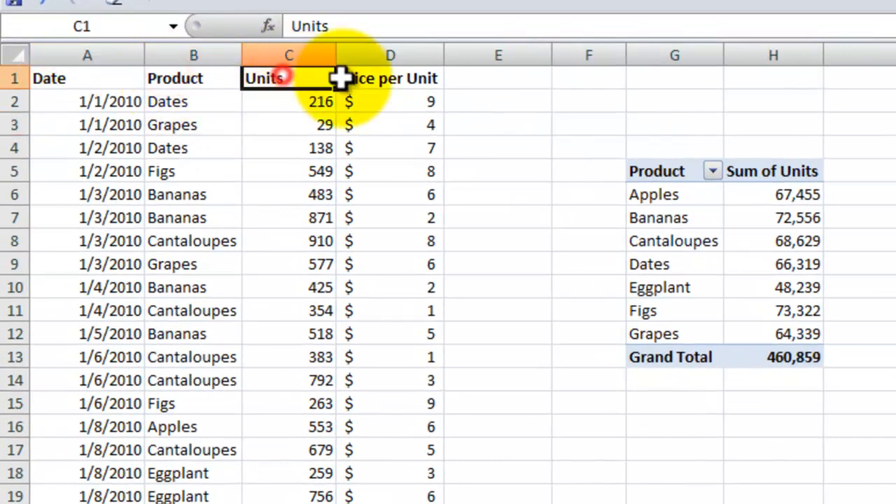
{"action": "left_click", "coordinate": [397, 82]}
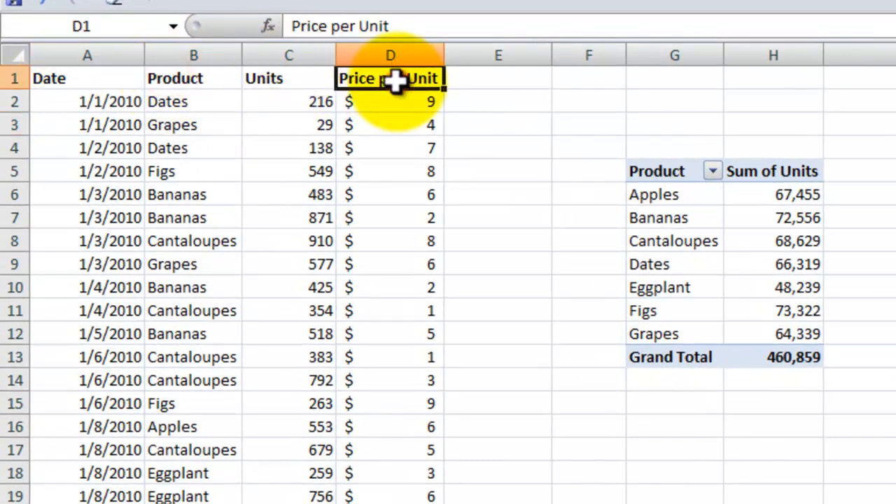
{"action": "left_click", "coordinate": [777, 217]}
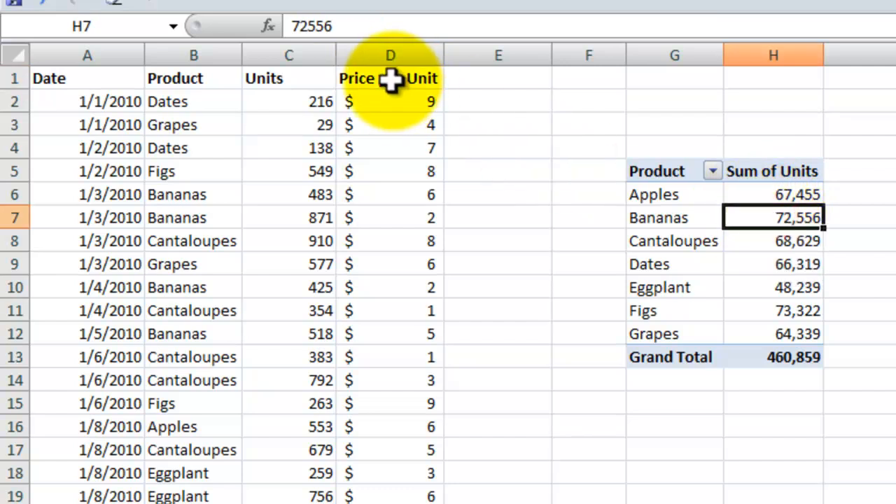
{"action": "left_click", "coordinate": [504, 80]}
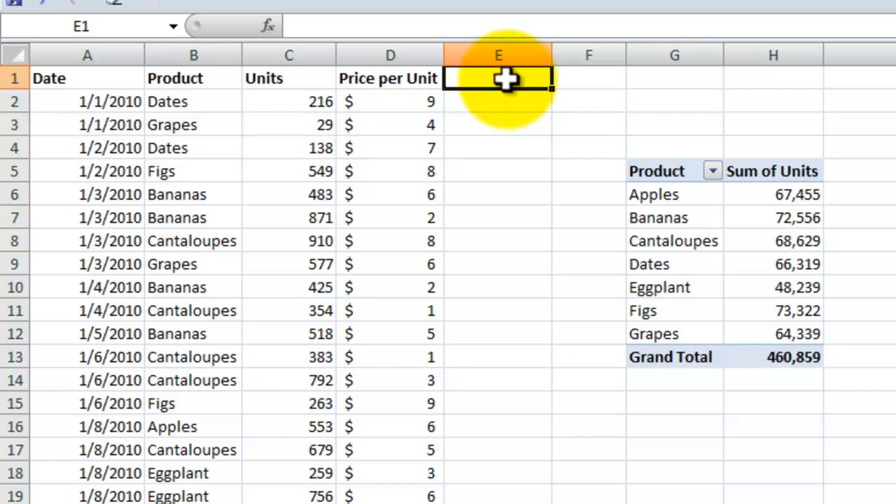
Step: Start a new calculated field for the pivot table and name it TotalSales
{"action": "left_click", "coordinate": [748, 240]}
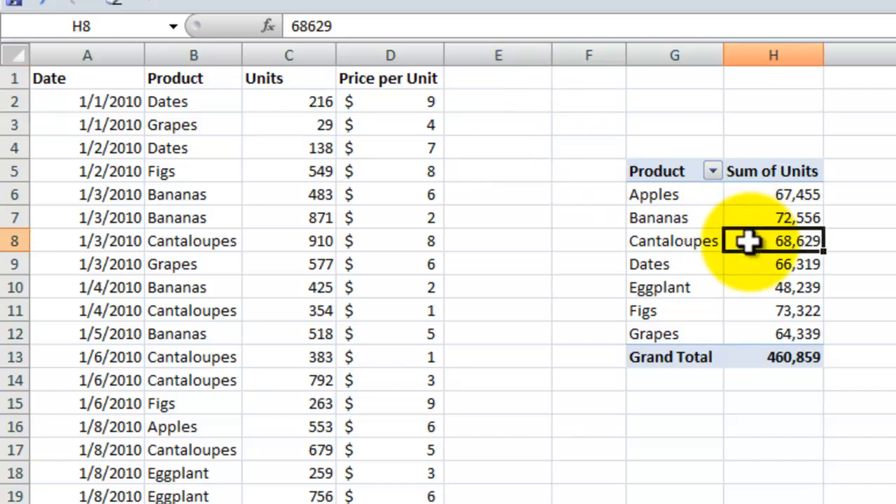
{"action": "mouse_move", "coordinate": [748, 241]}
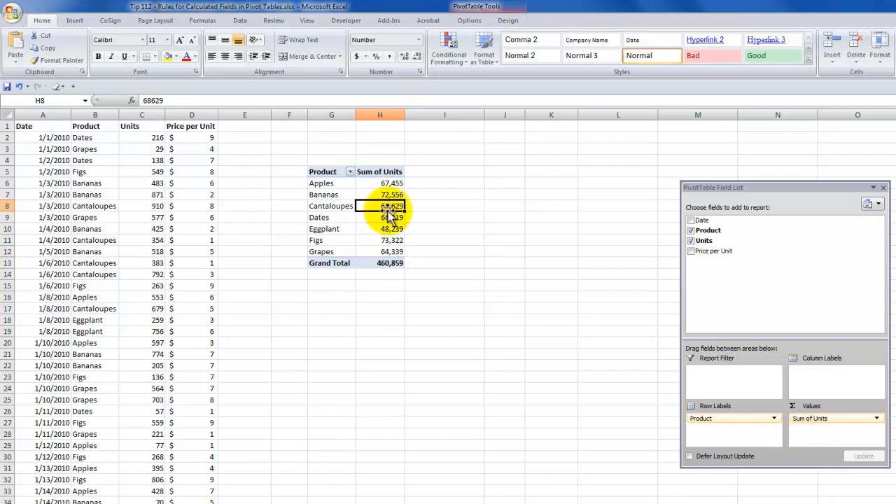
{"action": "left_click", "coordinate": [471, 22]}
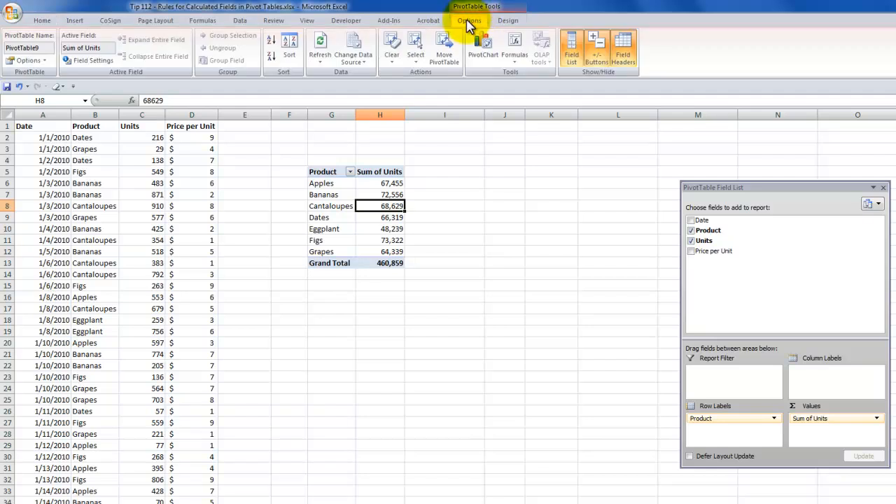
{"action": "left_click", "coordinate": [520, 60]}
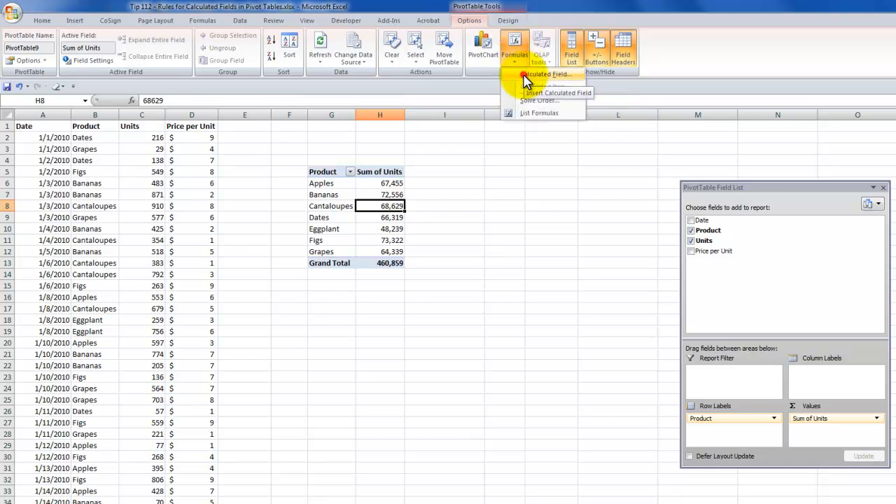
{"action": "left_click", "coordinate": [527, 76]}
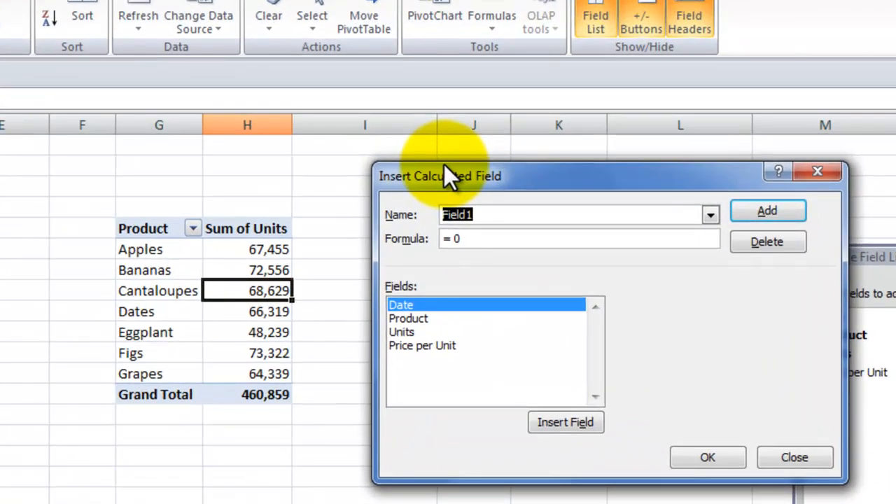
{"action": "type", "text": "TotalSales"}
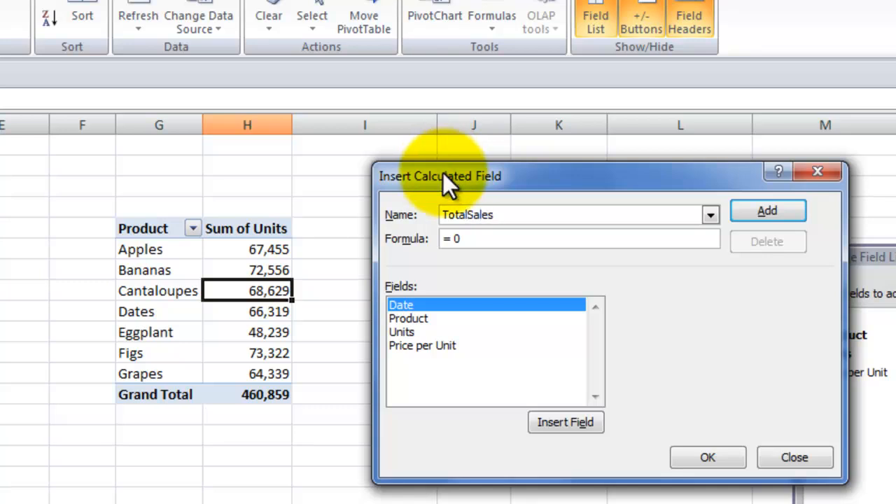
Step: Define the TotalSales formula as = Units * 'Price per Unit' and insert the calculated field into the pivot table
{"action": "left_click", "coordinate": [455, 238]}
{"action": "left_click_drag", "start_coordinate": [454, 239], "coordinate": [474, 238]}
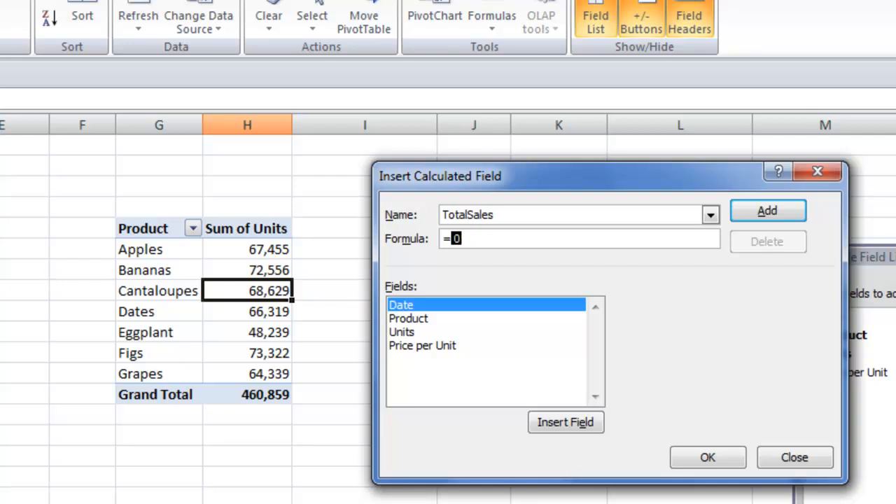
{"action": "key", "text": "BackSpace"}
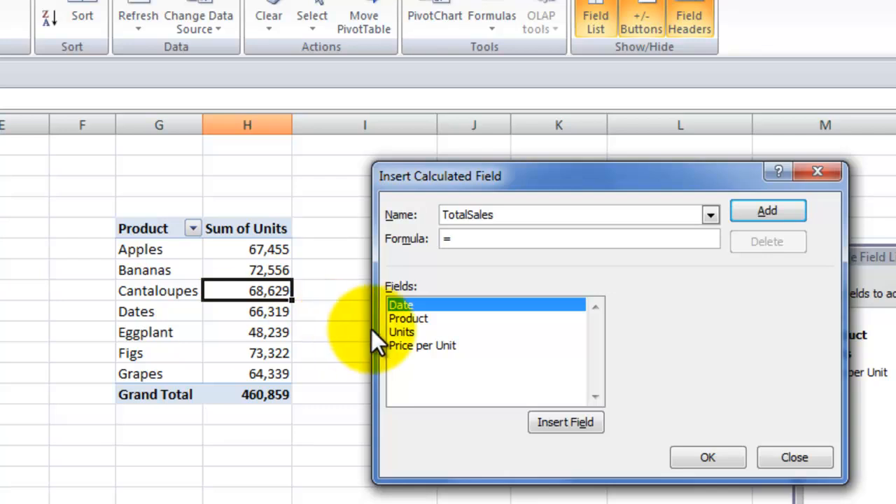
{"action": "left_click", "coordinate": [404, 332]}
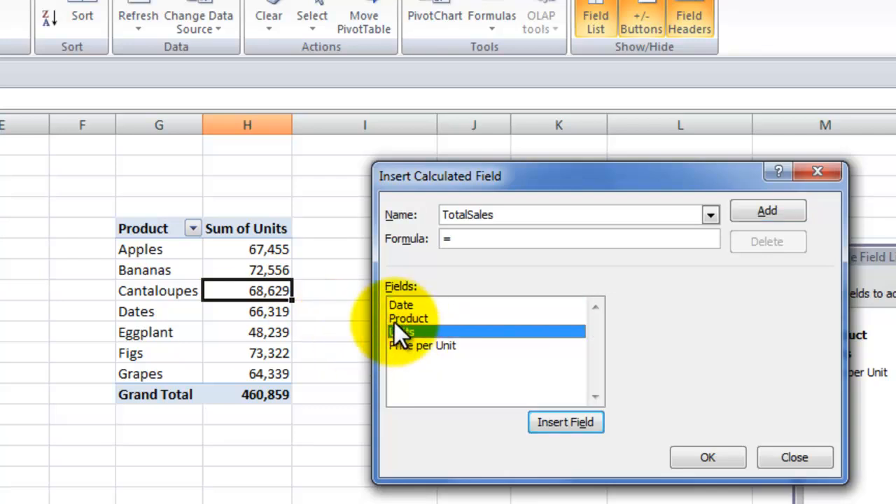
{"action": "left_click", "coordinate": [561, 422]}
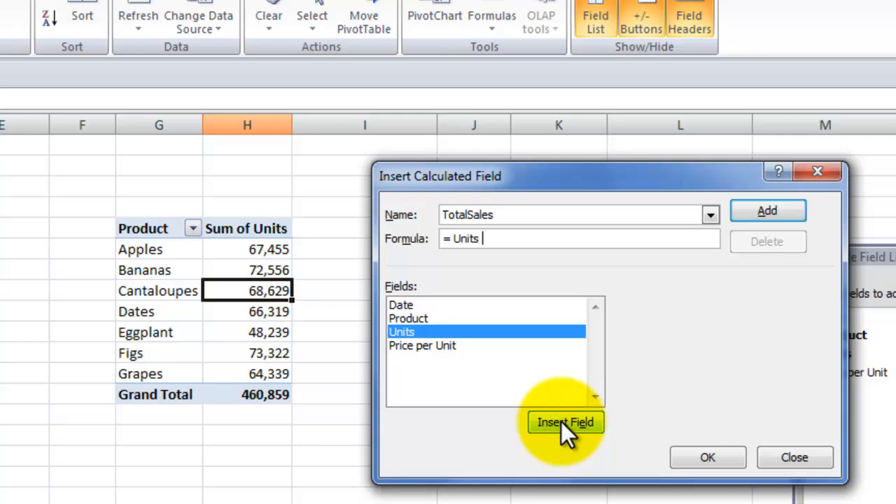
{"action": "type", "text": "*"}
{"action": "left_click", "coordinate": [427, 345]}
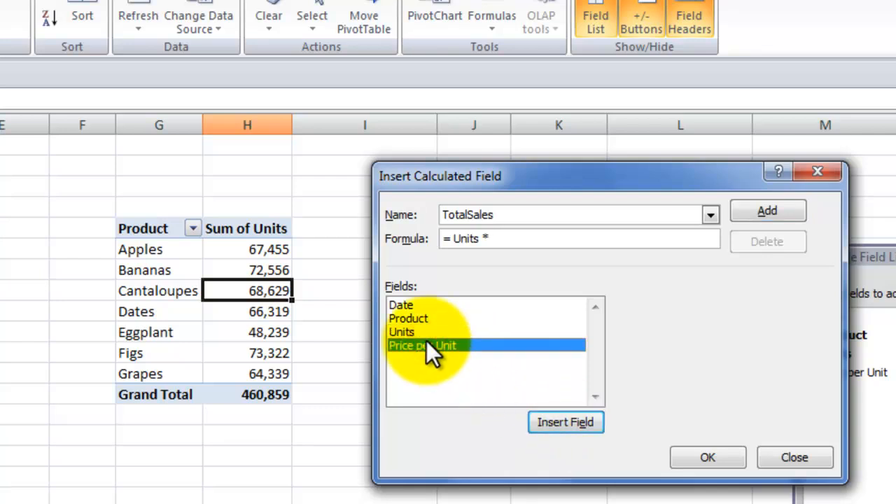
{"action": "double_click", "coordinate": [427, 345]}
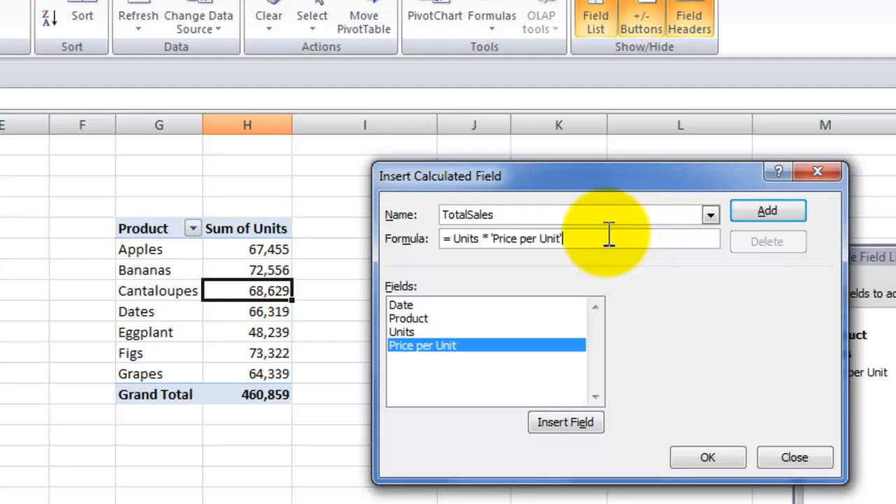
{"action": "left_click", "coordinate": [703, 453]}
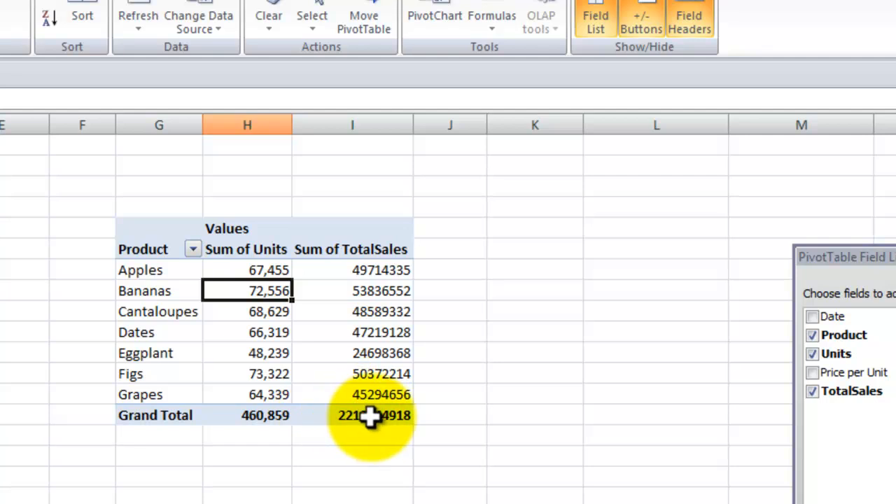
Step: Format the Sum of TotalSales value field as Currency with the $ symbol and 0 decimal places
{"action": "mouse_move", "coordinate": [351, 416]}
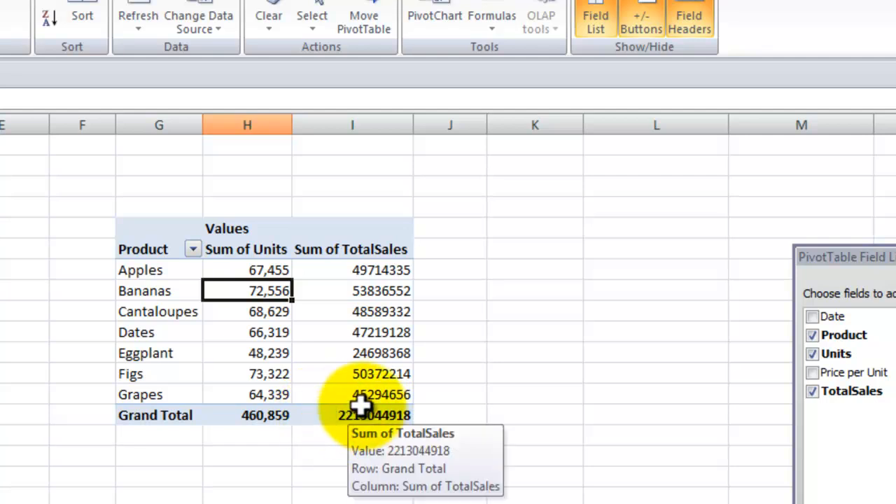
{"action": "left_click", "coordinate": [377, 294]}
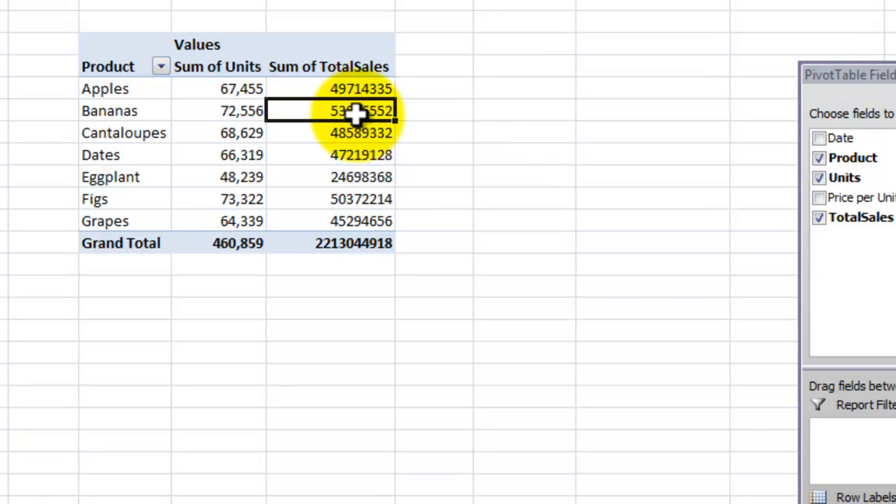
{"action": "right_click", "coordinate": [357, 113]}
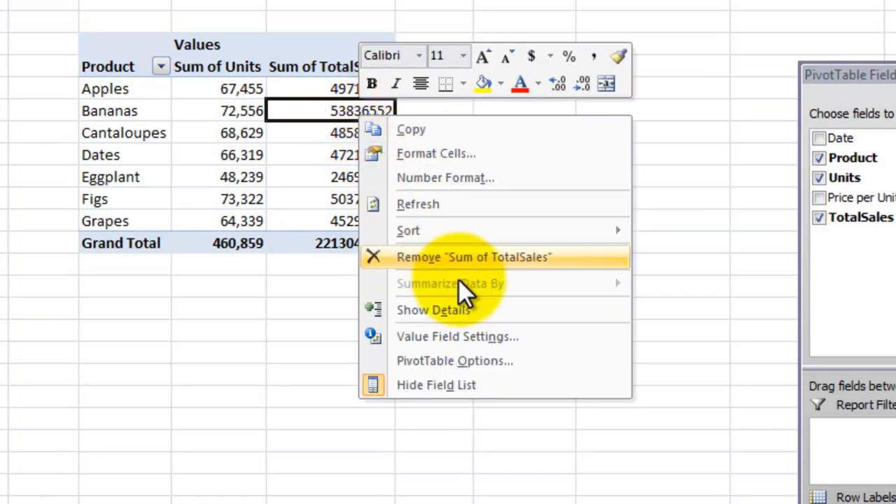
{"action": "left_click", "coordinate": [448, 339]}
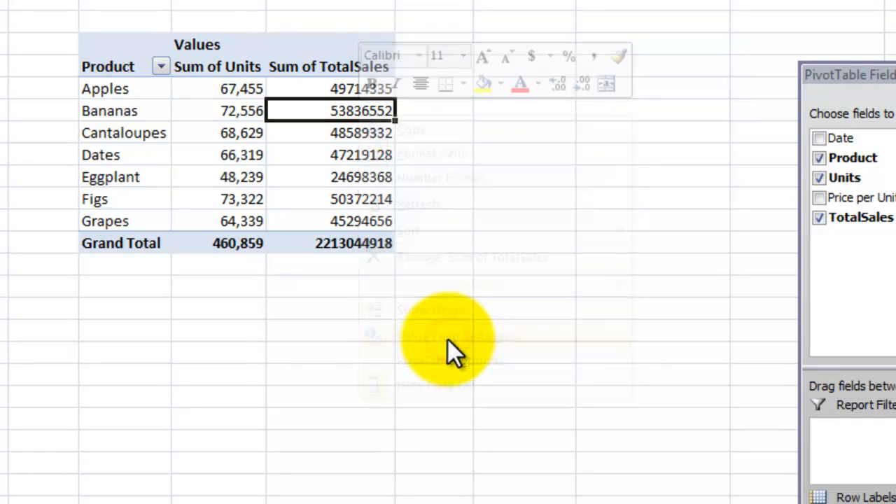
{"action": "left_click", "coordinate": [315, 476]}
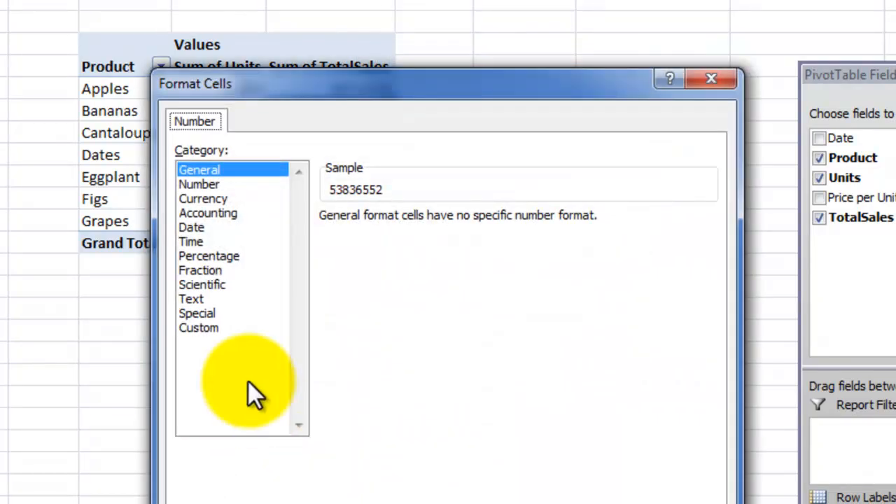
{"action": "left_click", "coordinate": [209, 199]}
{"action": "left_click", "coordinate": [465, 222]}
{"action": "left_click", "coordinate": [465, 223]}
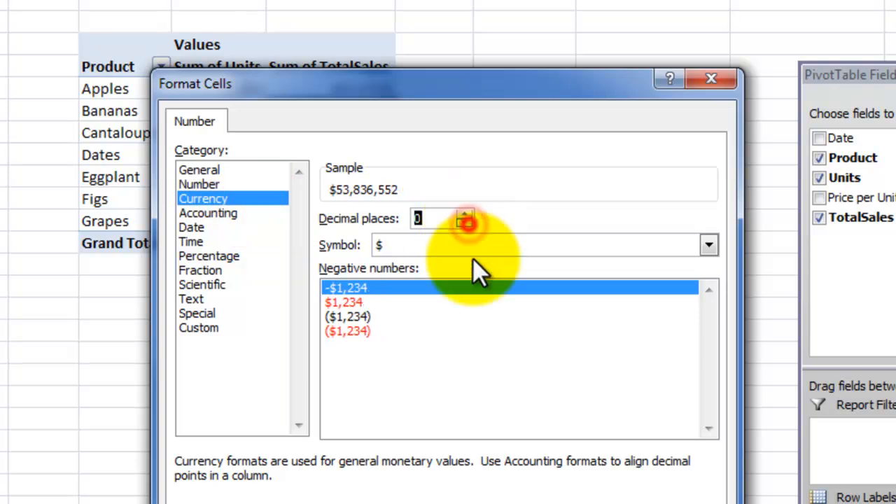
{"action": "key", "text": "Return"}
{"action": "left_click", "coordinate": [508, 467]}
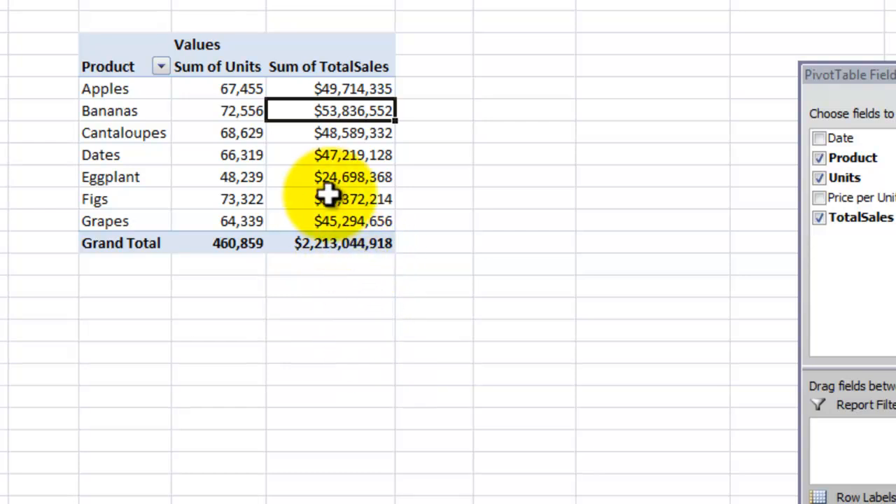
Step: Replace the Product field with the Date field in the pivot table's row labels
{"action": "left_click", "coordinate": [329, 156]}
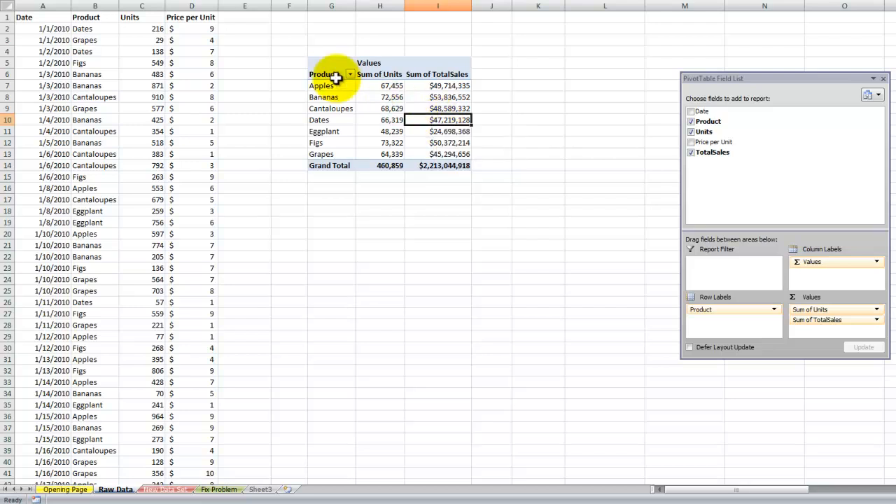
{"action": "left_click", "coordinate": [691, 121]}
{"action": "left_click", "coordinate": [691, 112]}
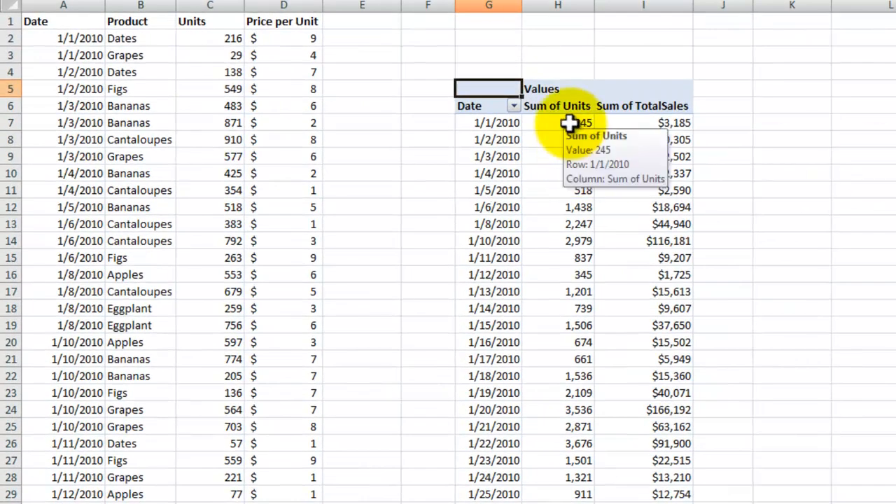
Step: Compare the pivot table's 1/1/2010 date and unit sum with the matching source rows in A2:A3 and C2:C3
{"action": "left_click", "coordinate": [571, 124]}
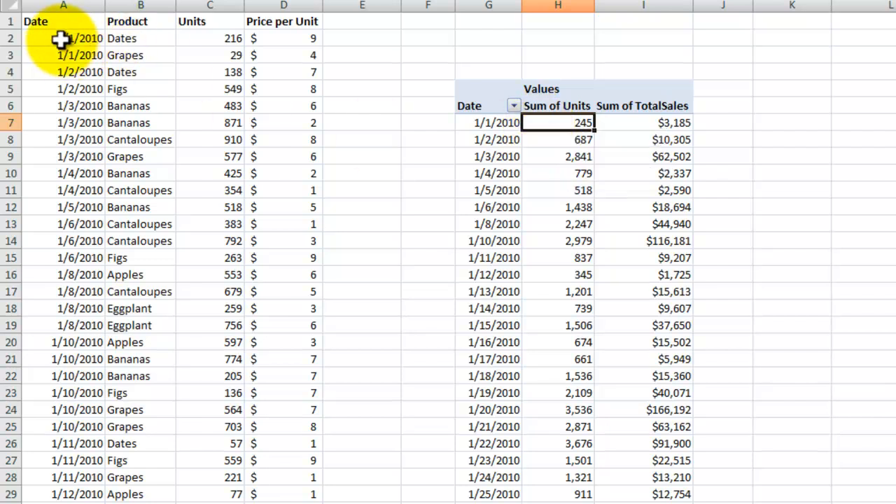
{"action": "mouse_move", "coordinate": [60, 38]}
{"action": "left_mouse_down"}
{"action": "mouse_move", "coordinate": [44, 90]}
{"action": "mouse_move", "coordinate": [54, 55]}
{"action": "left_mouse_up"}
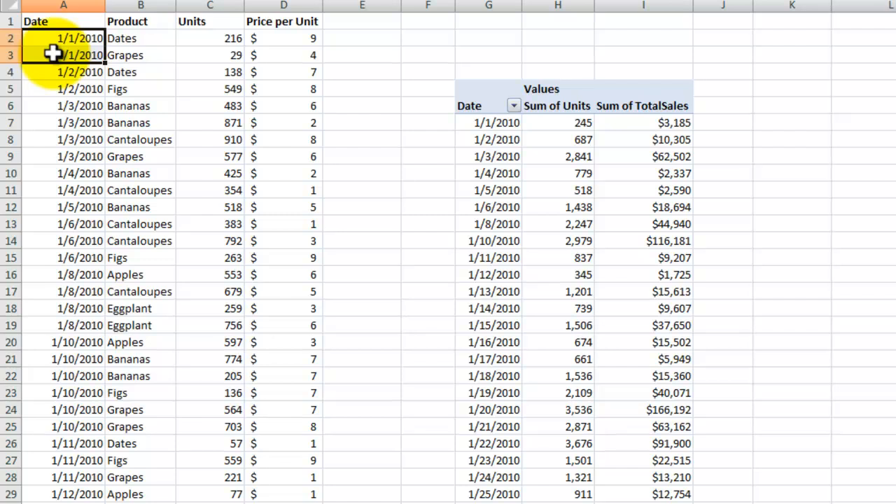
{"action": "left_click", "coordinate": [495, 123]}
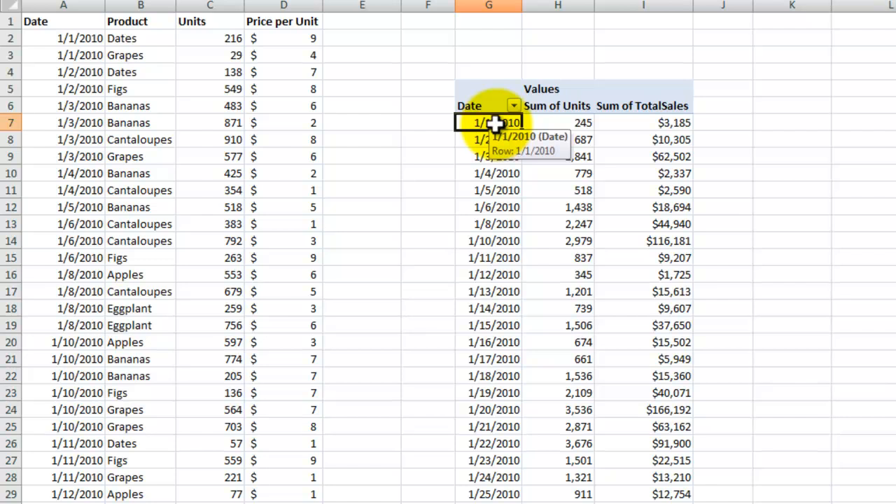
{"action": "left_click", "coordinate": [576, 124]}
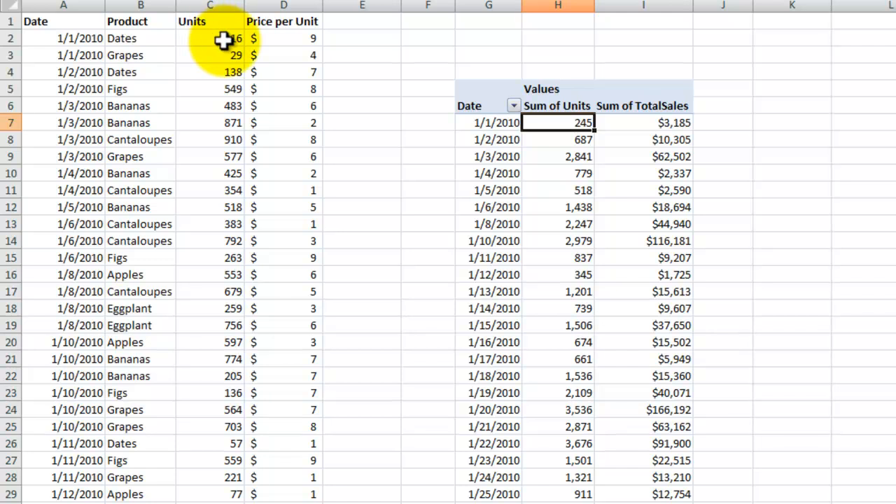
{"action": "left_click_drag", "start_coordinate": [223, 38], "coordinate": [223, 55]}
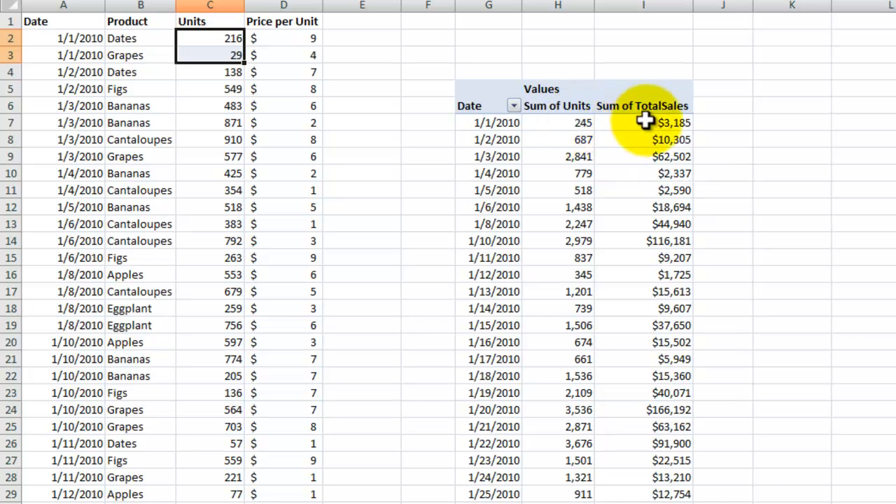
Step: Add the Price per Unit field to the pivot table's values as a sum
{"action": "left_click", "coordinate": [529, 156]}
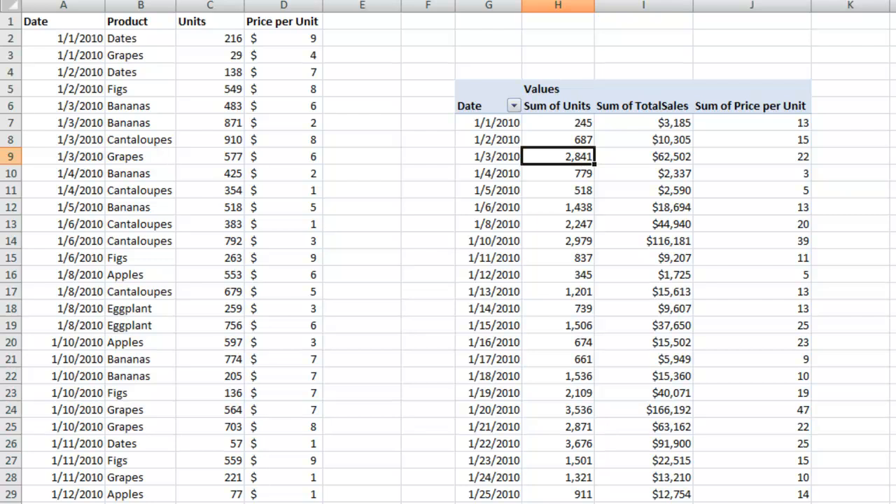
Step: Compare the pivot table's Sum of Price per Unit for 1/1/2010 with the matching source prices in D2:D3
{"action": "left_click", "coordinate": [771, 124]}
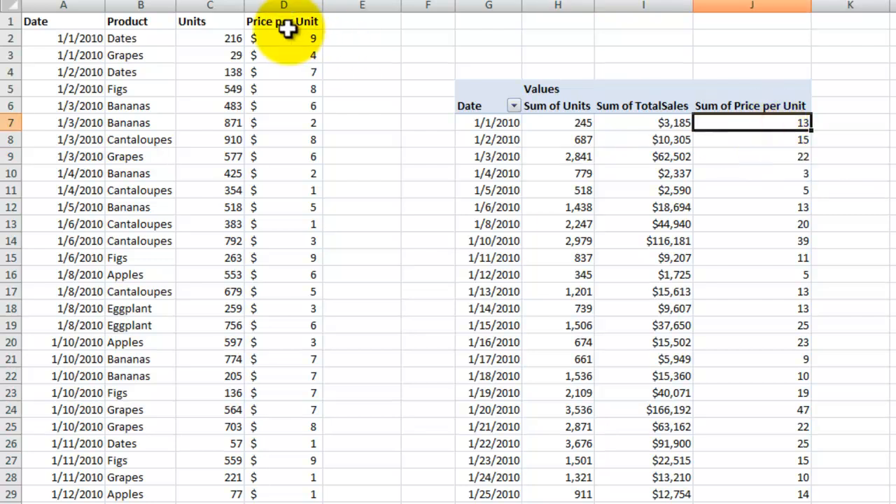
{"action": "left_click_drag", "start_coordinate": [292, 38], "coordinate": [292, 51]}
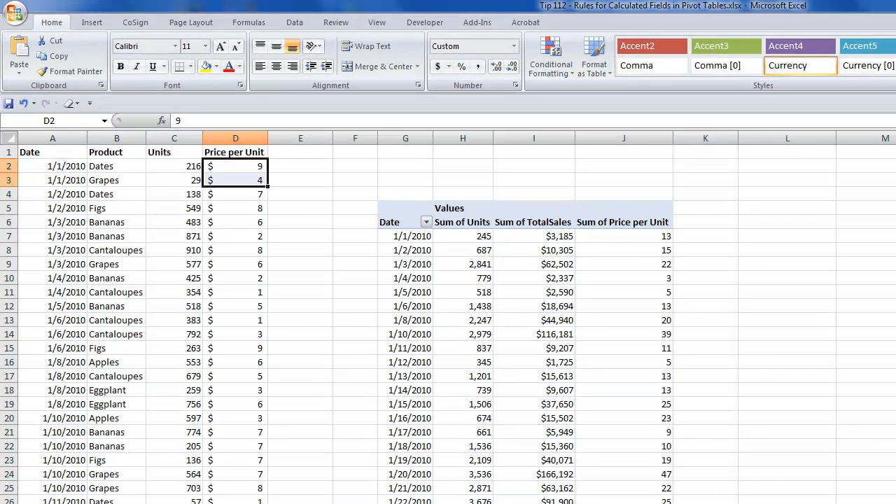
{"action": "key", "text": "ctrl+Page_Down"}
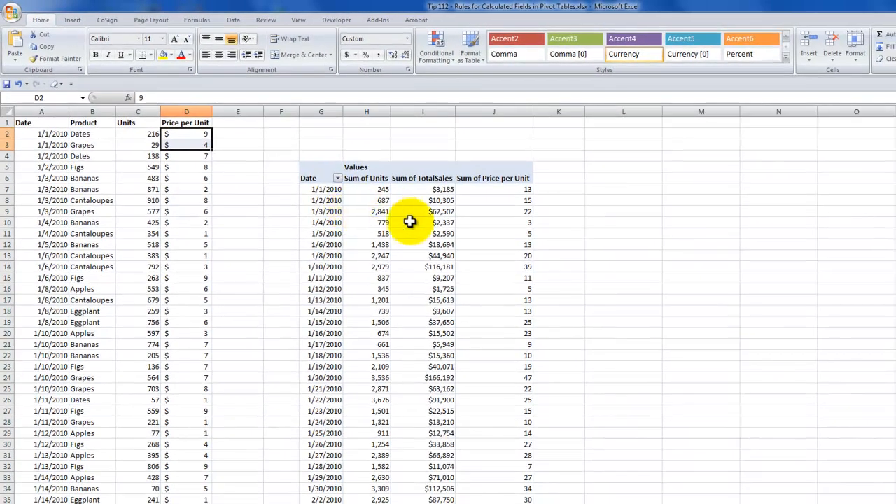
Step: Remove the Price per Unit field from the pivot table and delete the TotalSales calculated field
{"action": "left_click", "coordinate": [417, 223]}
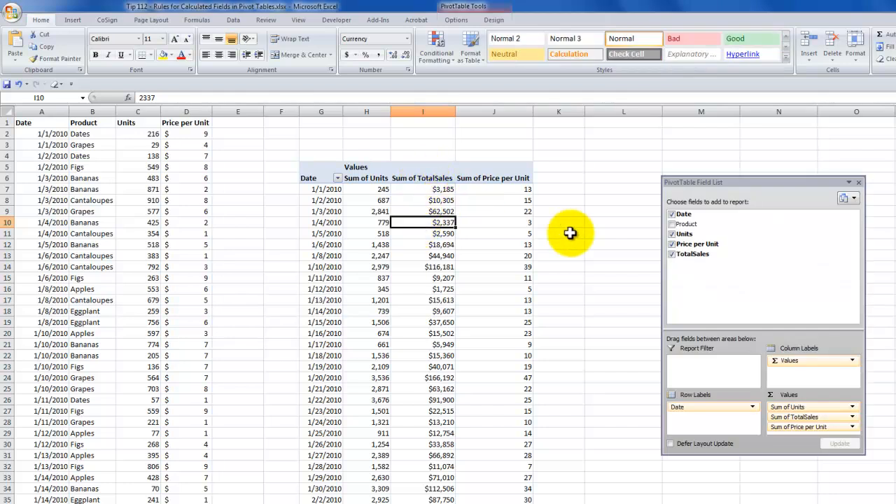
{"action": "left_click", "coordinate": [672, 245]}
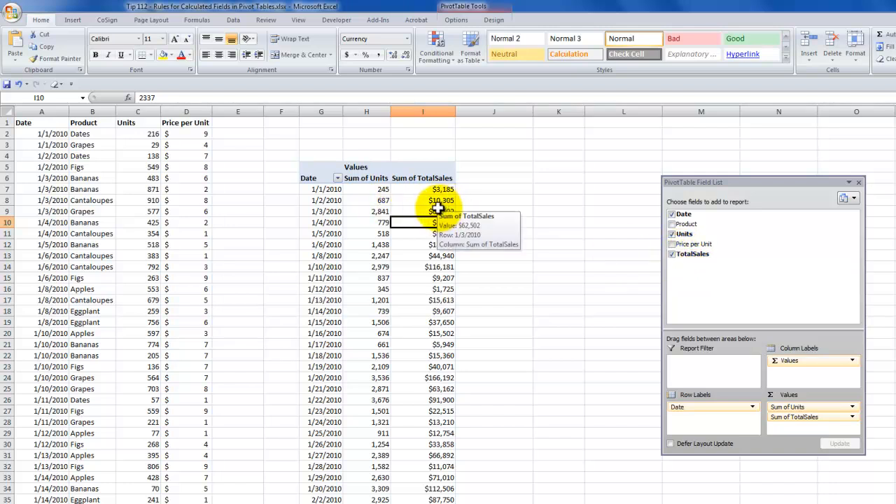
{"action": "left_click", "coordinate": [456, 21]}
{"action": "left_click", "coordinate": [508, 58]}
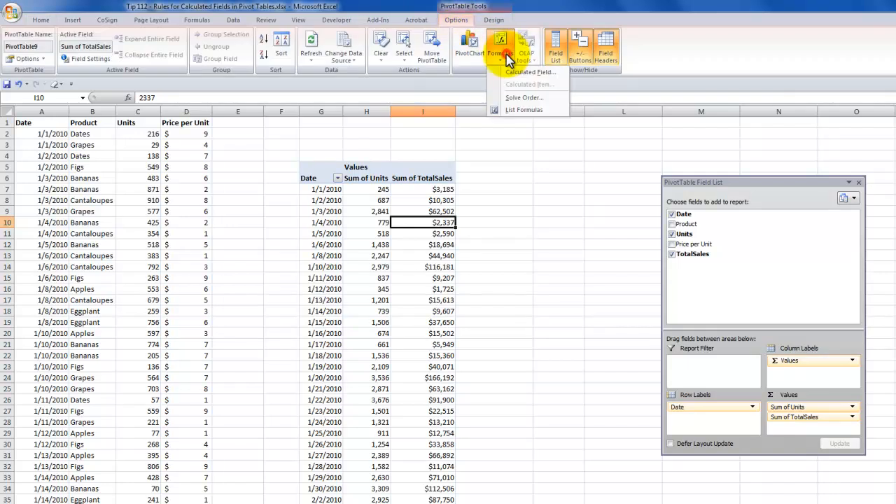
{"action": "left_click", "coordinate": [516, 72]}
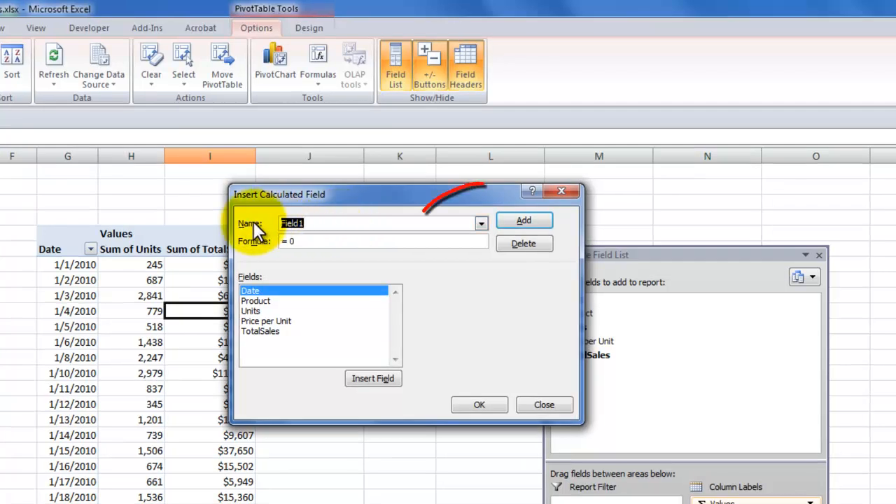
{"action": "left_click", "coordinate": [482, 222]}
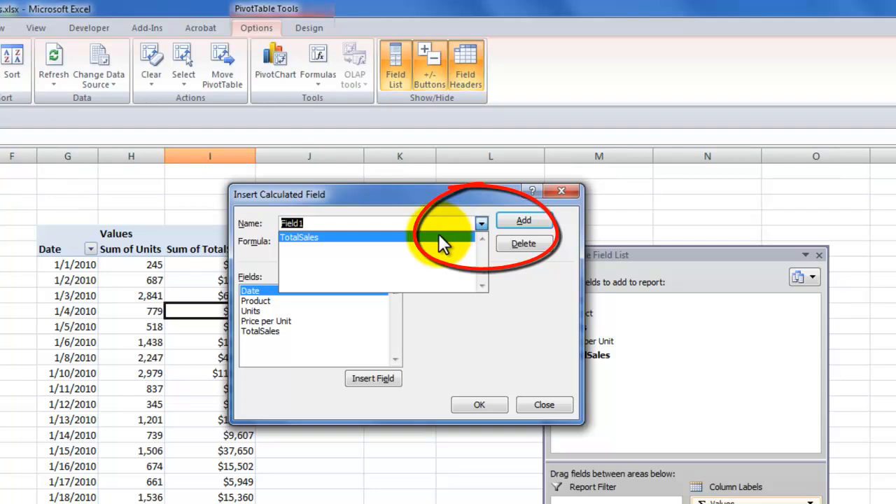
{"action": "left_click", "coordinate": [438, 234]}
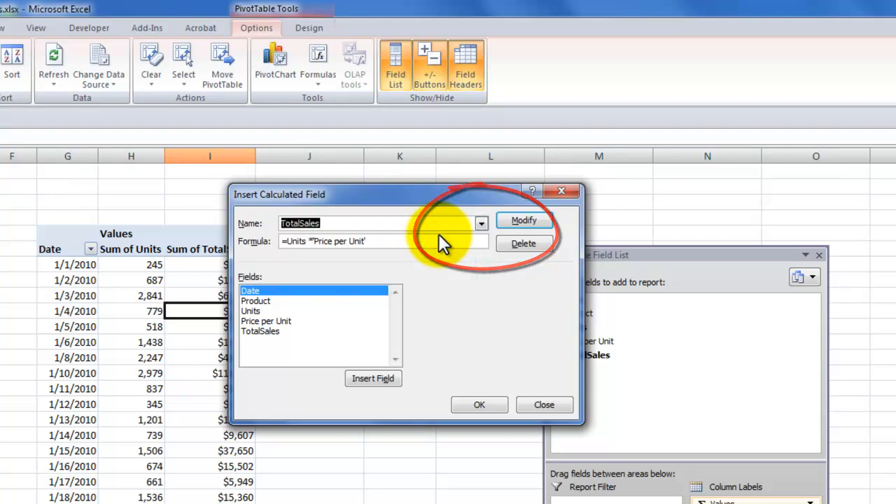
{"action": "left_click", "coordinate": [523, 244]}
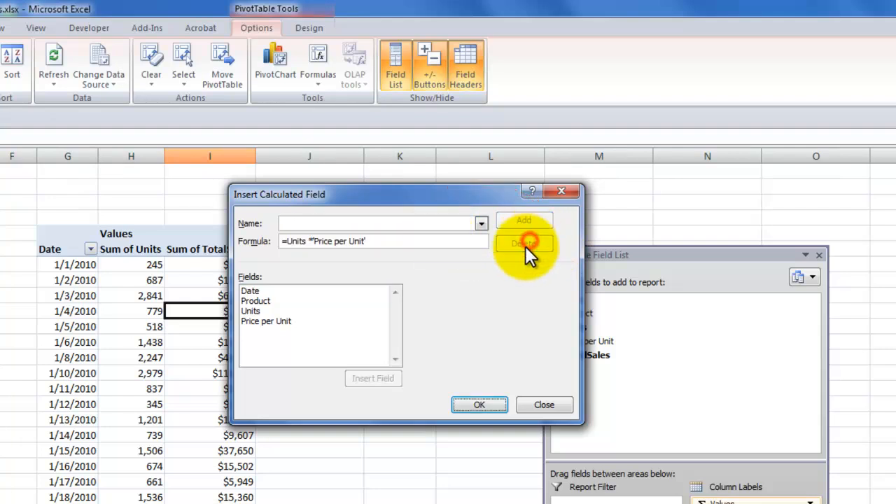
{"action": "left_click", "coordinate": [479, 405]}
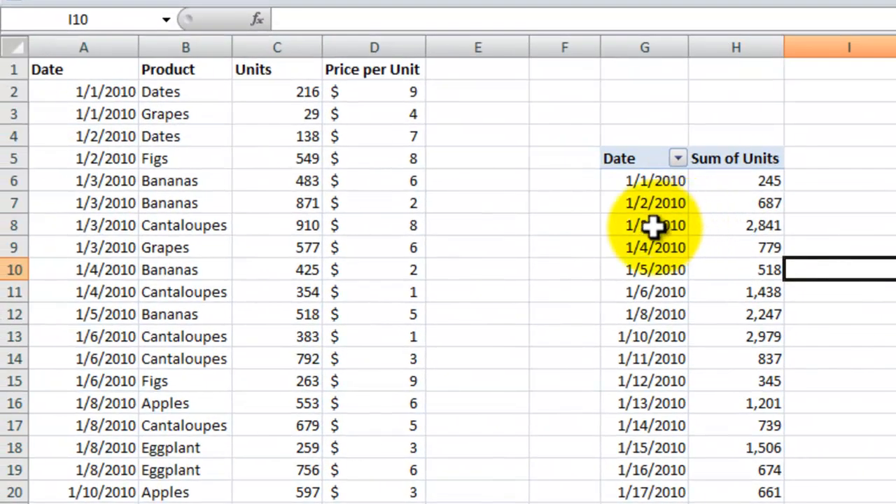
Step: Replace the Date field with the Product field in the pivot table's row labels
{"action": "left_click", "coordinate": [653, 224]}
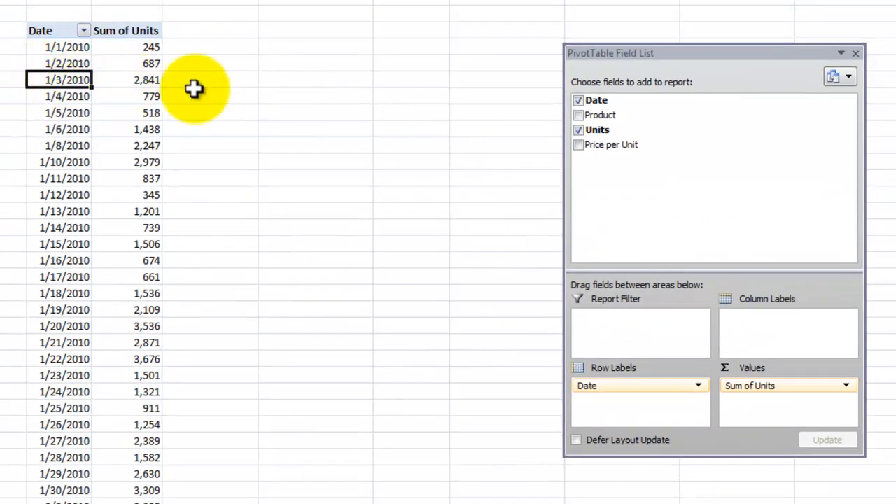
{"action": "left_click", "coordinate": [579, 100]}
{"action": "left_click", "coordinate": [579, 116]}
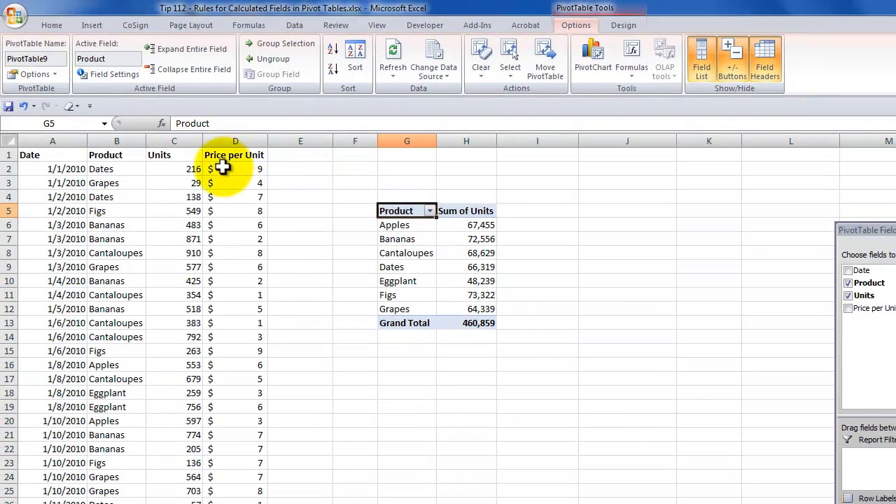
Step: Add the header Sales in cell E1 of the source data, beside Price per Unit
{"action": "left_click", "coordinate": [159, 183]}
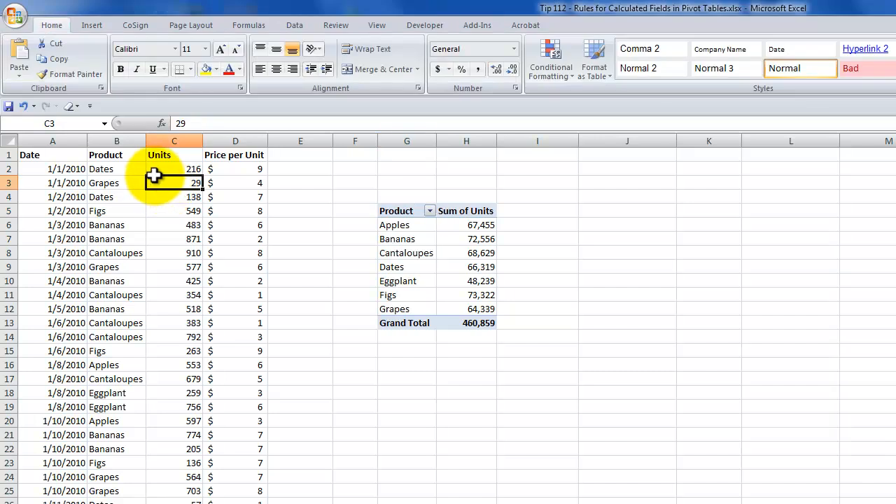
{"action": "left_click", "coordinate": [293, 155]}
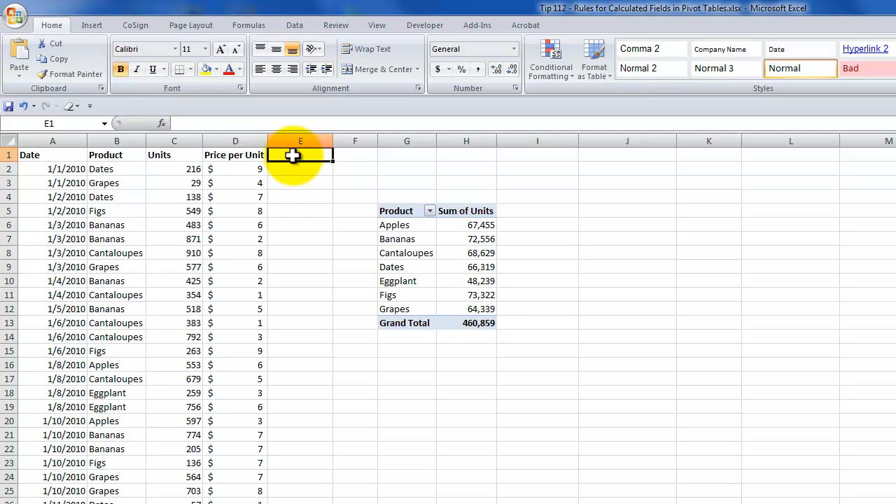
{"action": "type", "text": "Sales"}
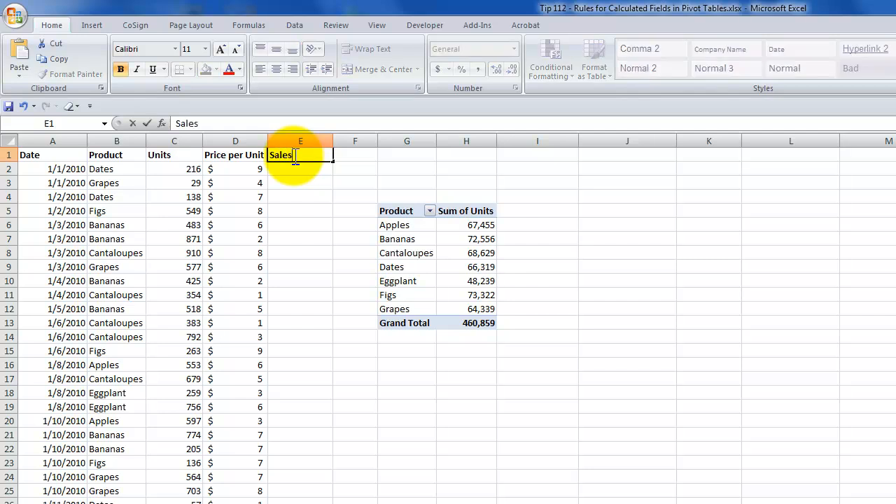
{"action": "key", "text": "Return"}
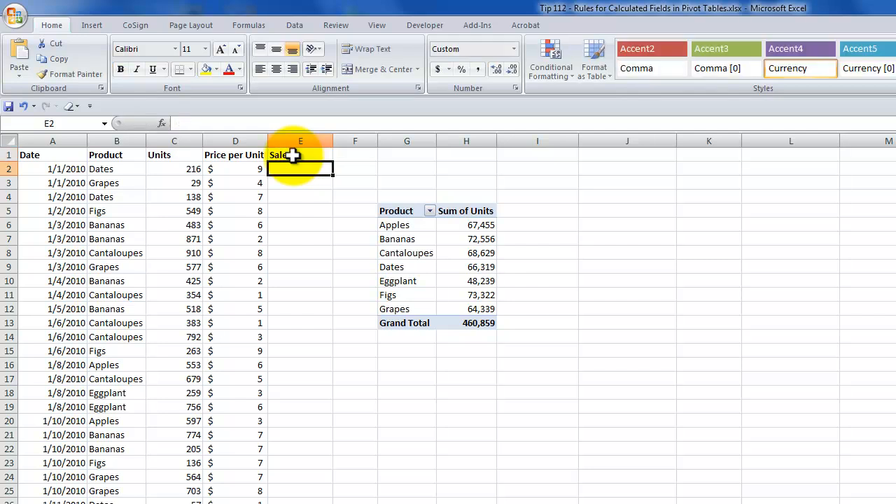
Step: Enter the formula =C2*D2 in cell E2 and fill it down the Sales column to the end of the data
{"action": "type", "text": "="}
{"action": "key", "text": "Left"}
{"action": "key", "text": "Left"}
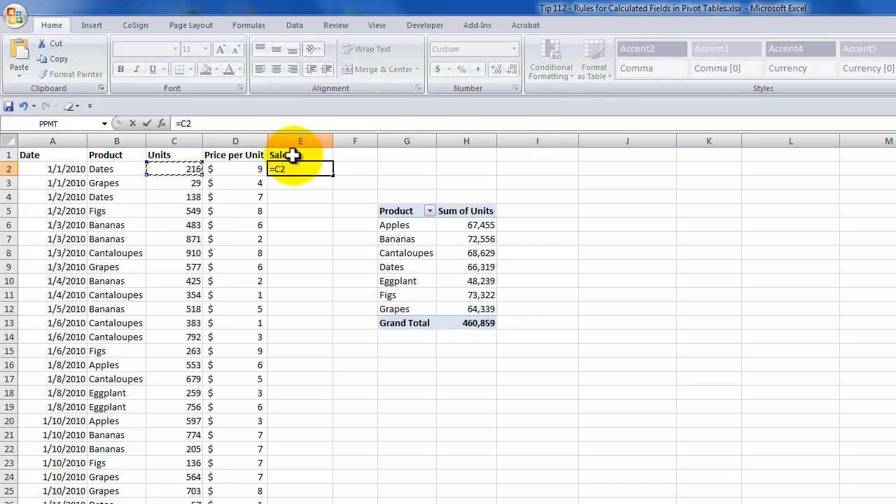
{"action": "type", "text": "*"}
{"action": "key", "text": "Left"}
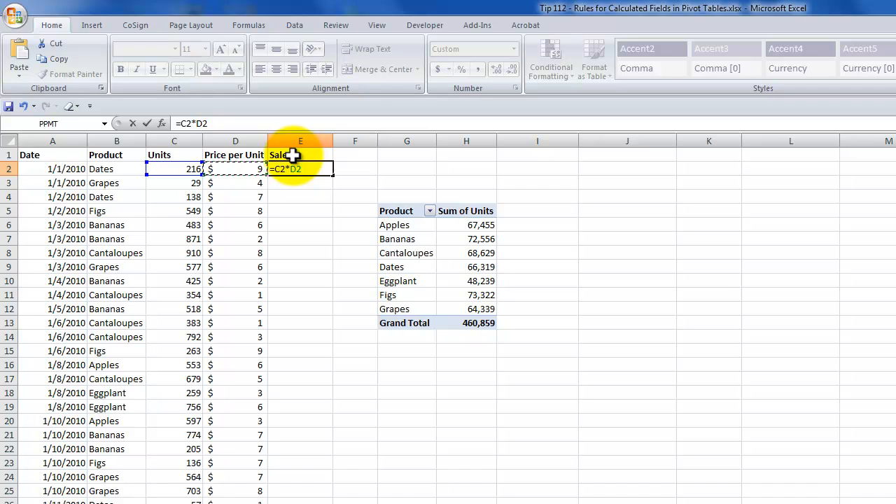
{"action": "key", "text": "ctrl+Return"}
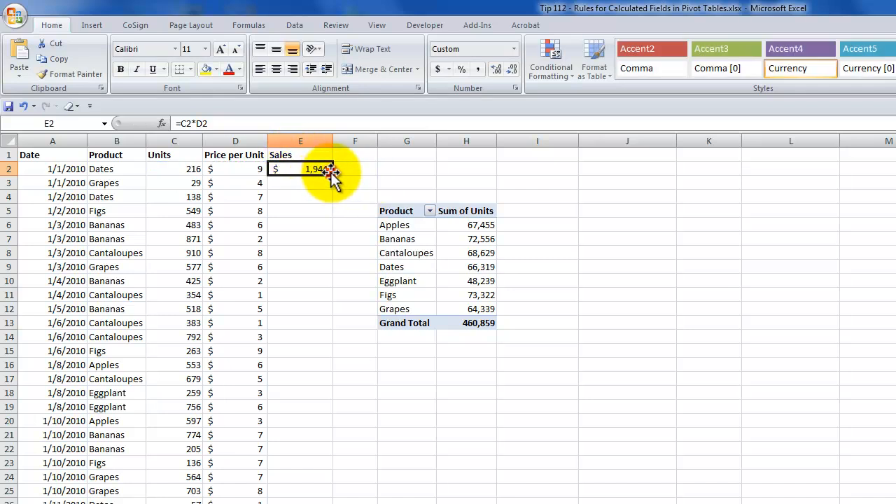
{"action": "double_click", "coordinate": [332, 175]}
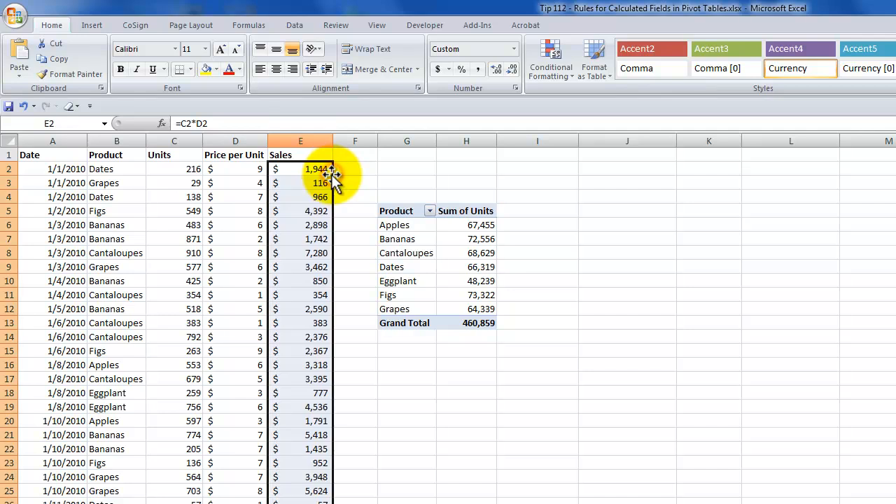
Step: Check which cells the copied Sales formula in E3 refers to, leaving it unedited
{"action": "left_click", "coordinate": [324, 181]}
{"action": "double_click", "coordinate": [318, 183]}
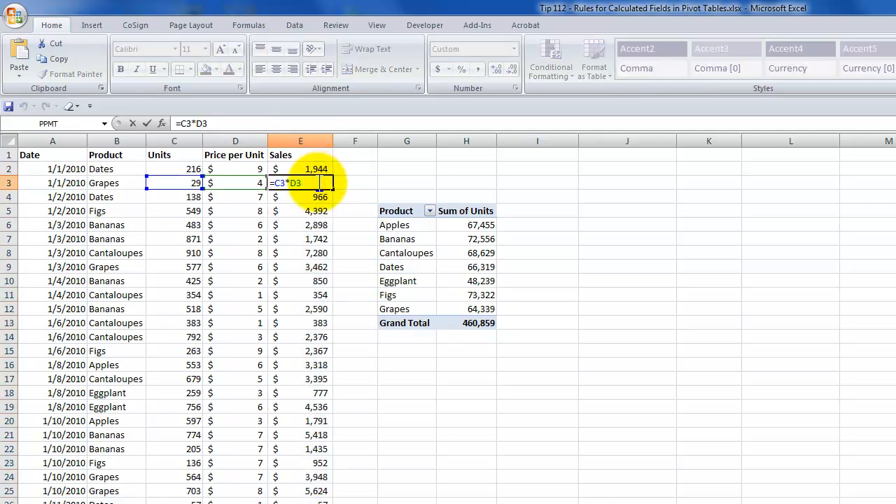
{"action": "key", "text": "Escape"}
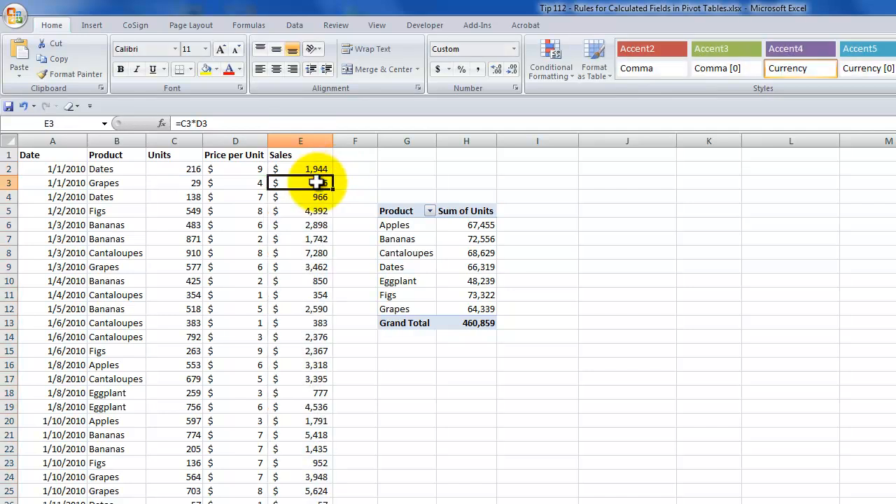
Step: Extend the pivot table's data source to 'Raw Data'!$A$1:$E$901 to include the Sales column
{"action": "left_click", "coordinate": [418, 238]}
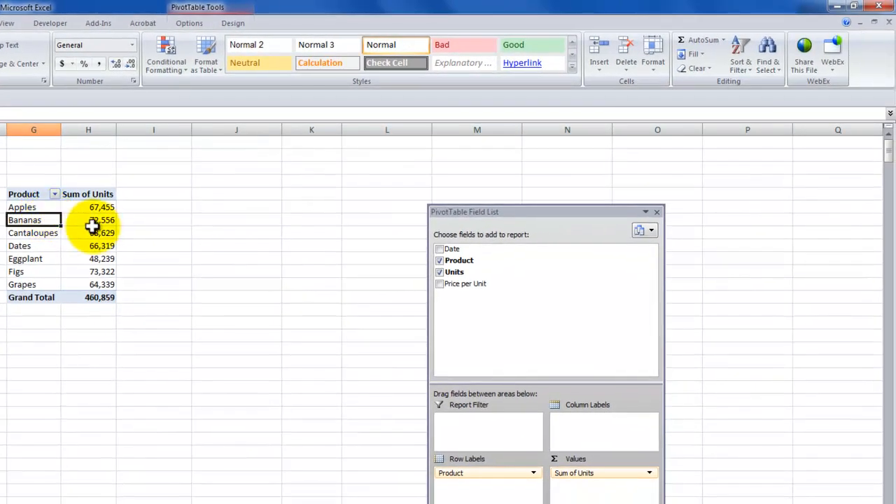
{"action": "left_click", "coordinate": [195, 25]}
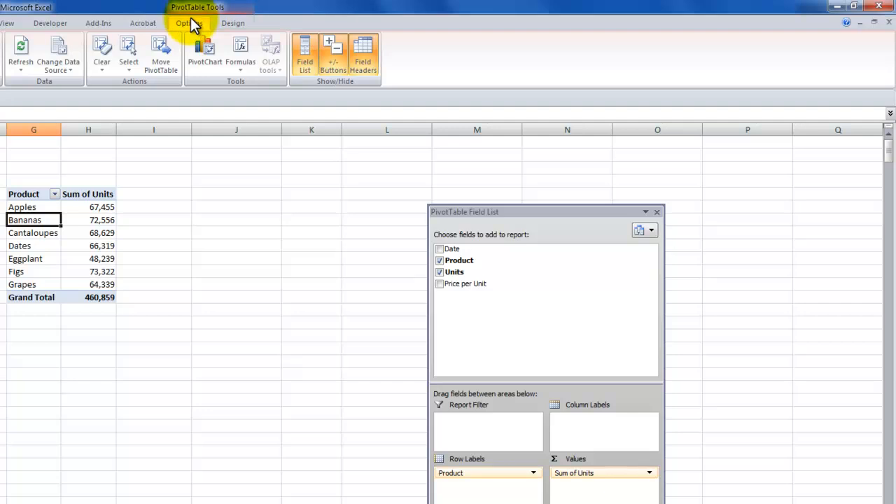
{"action": "left_click", "coordinate": [71, 70]}
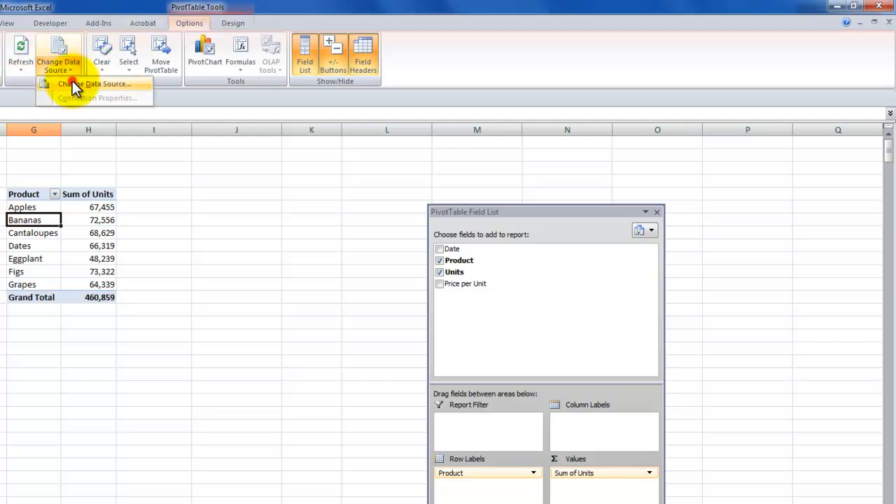
{"action": "left_click", "coordinate": [75, 84]}
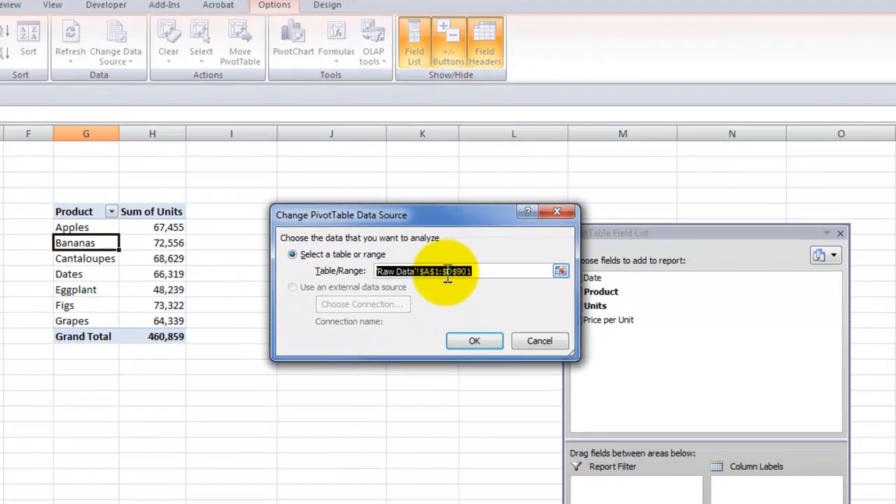
{"action": "left_click", "coordinate": [734, 265]}
{"action": "left_click_drag", "start_coordinate": [412, 272], "coordinate": [420, 273]}
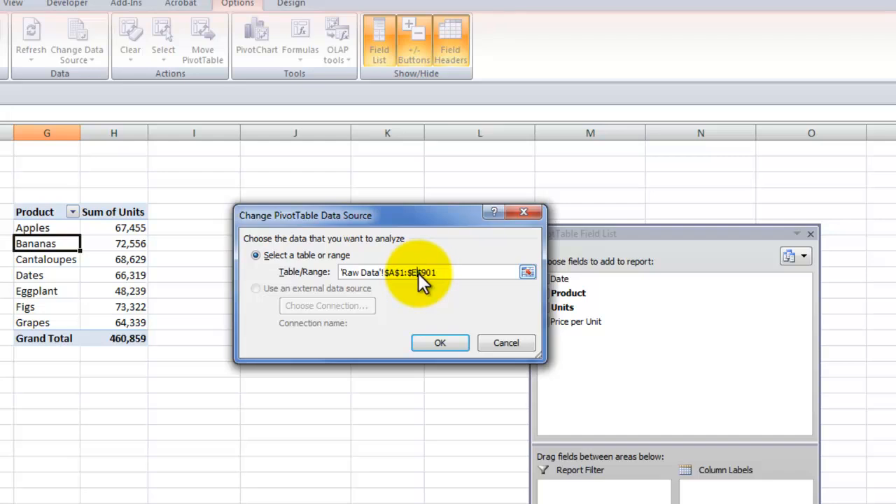
{"action": "left_click", "coordinate": [441, 341]}
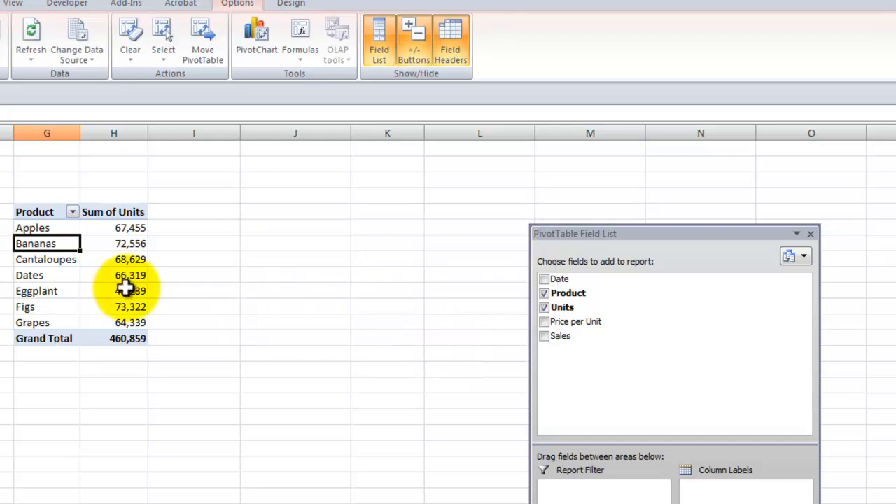
Step: Add the Sales field to the pivot table's values as a sum and move the field list clear of the table
{"action": "left_click", "coordinate": [121, 274]}
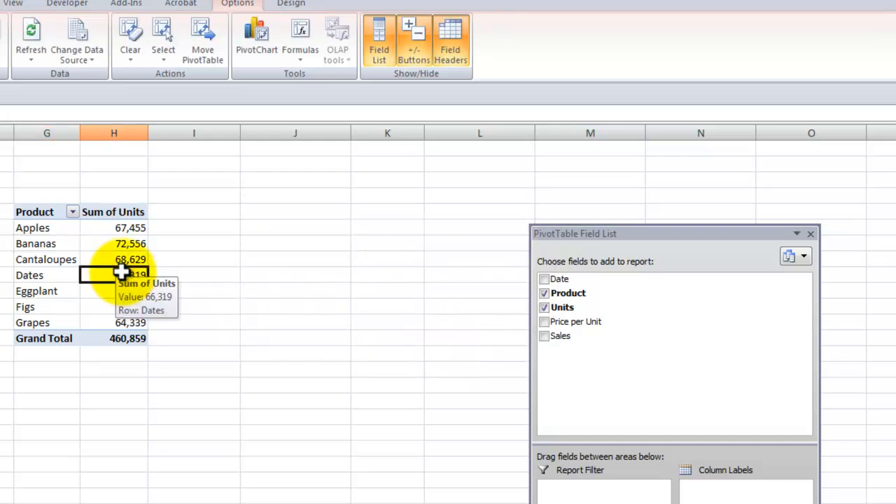
{"action": "left_click_drag", "start_coordinate": [666, 233], "coordinate": [332, 185]}
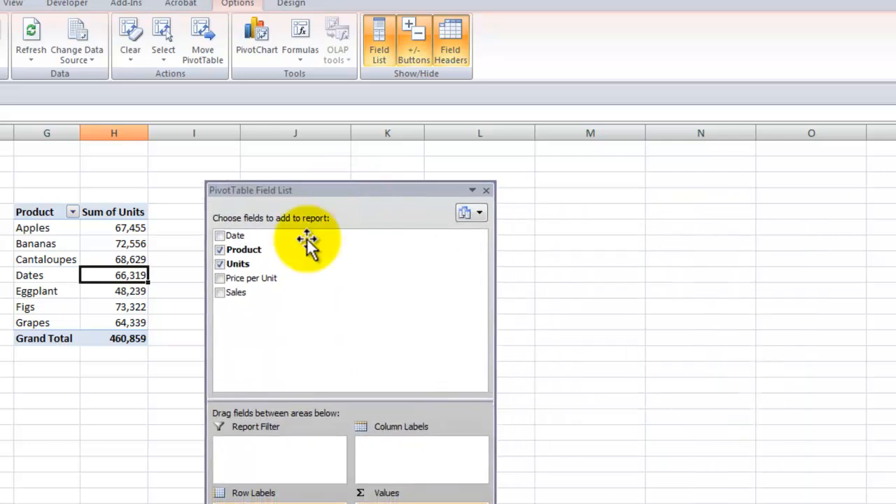
{"action": "left_click", "coordinate": [220, 292]}
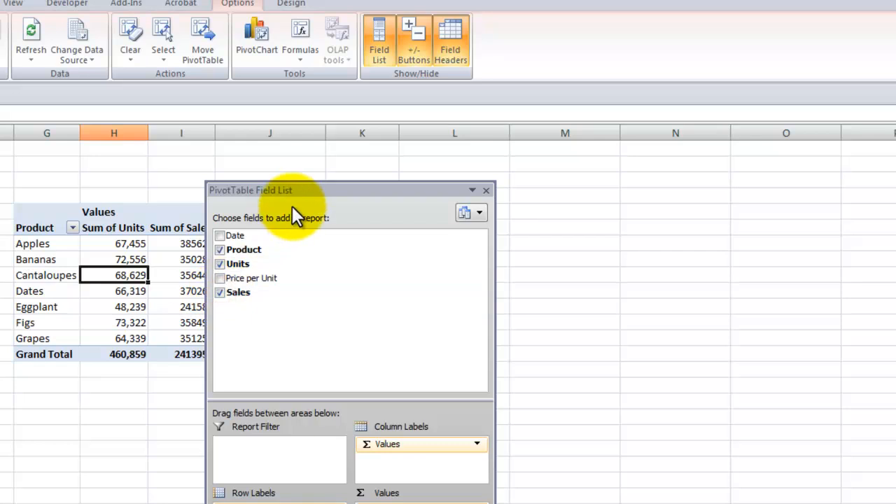
{"action": "left_click_drag", "start_coordinate": [303, 187], "coordinate": [435, 187]}
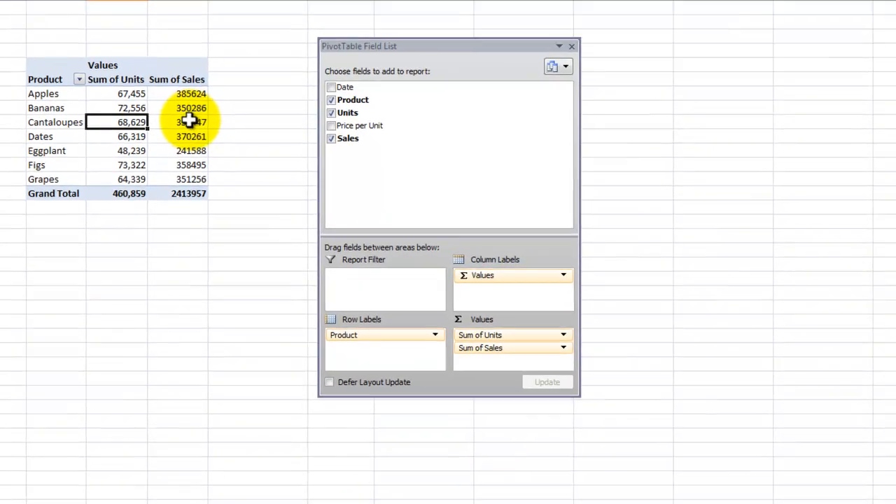
{"action": "left_click", "coordinate": [194, 275]}
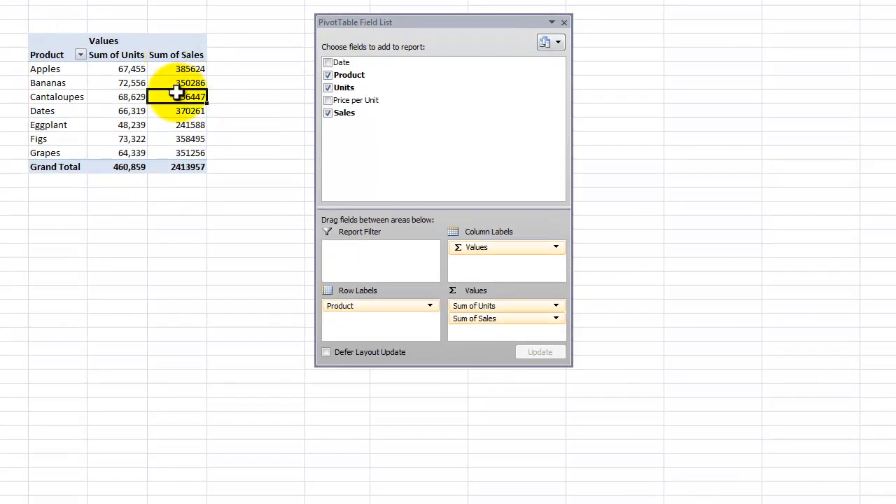
{"action": "mouse_move", "coordinate": [175, 93]}
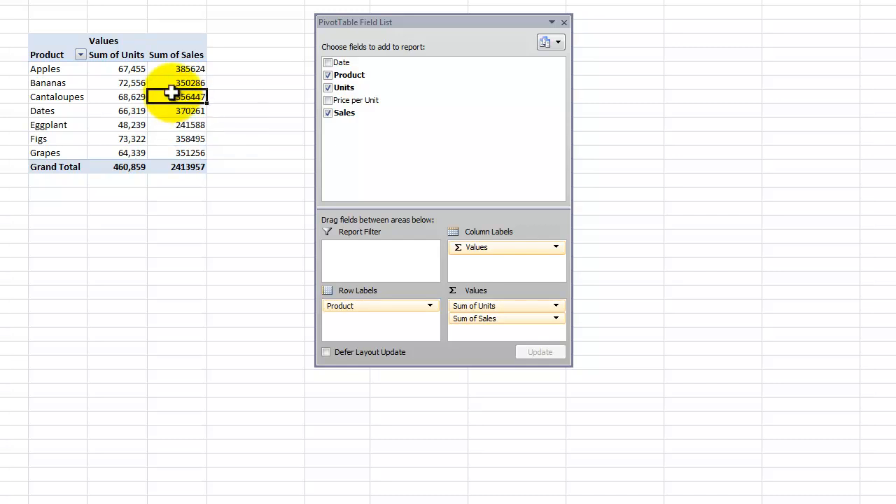
Step: Rename the pivot table's Sum of Sales value field to "Sales" followed by a trailing space
{"action": "right_click", "coordinate": [168, 97]}
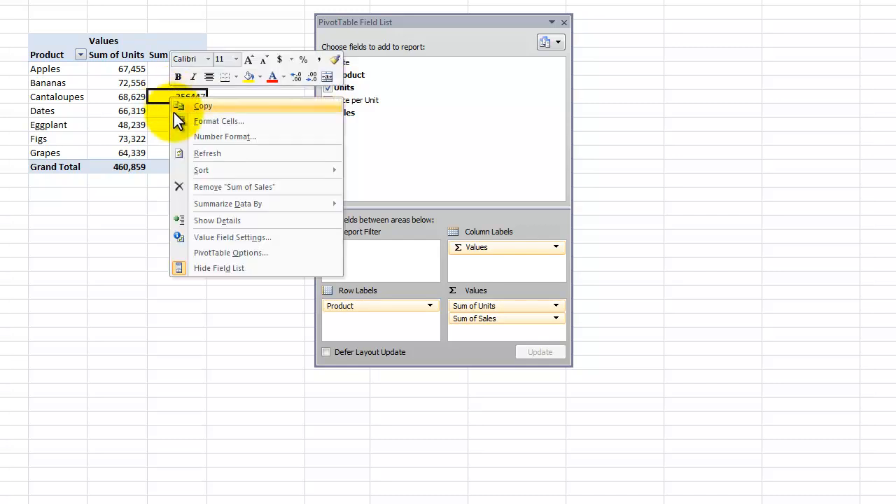
{"action": "left_click", "coordinate": [230, 238]}
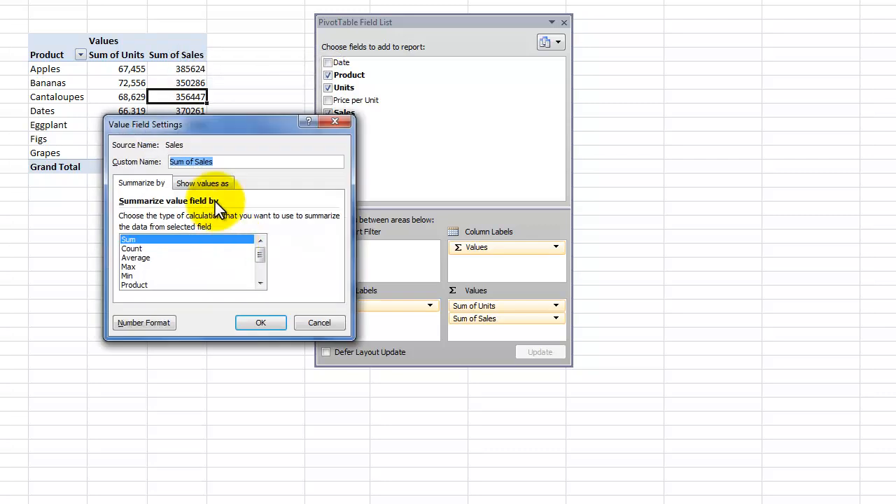
{"action": "left_click_drag", "start_coordinate": [197, 161], "coordinate": [99, 165]}
{"action": "key", "text": "Delete"}
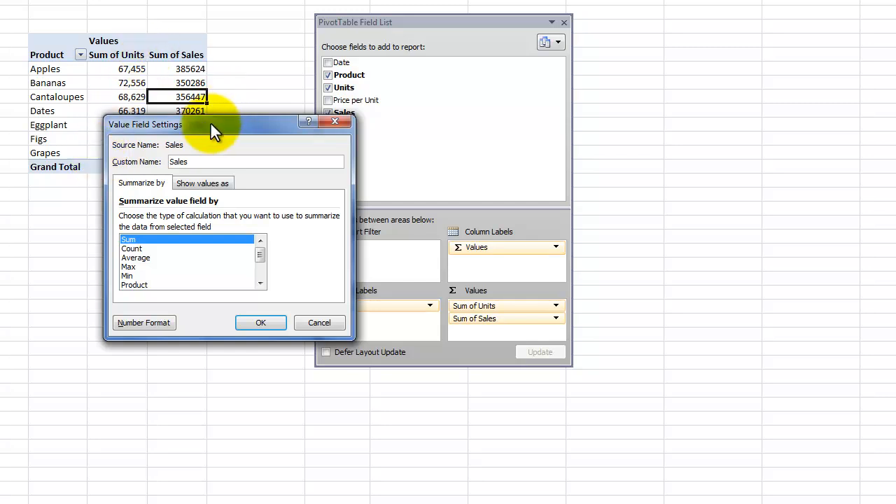
{"action": "left_click_drag", "start_coordinate": [213, 134], "coordinate": [166, 126]}
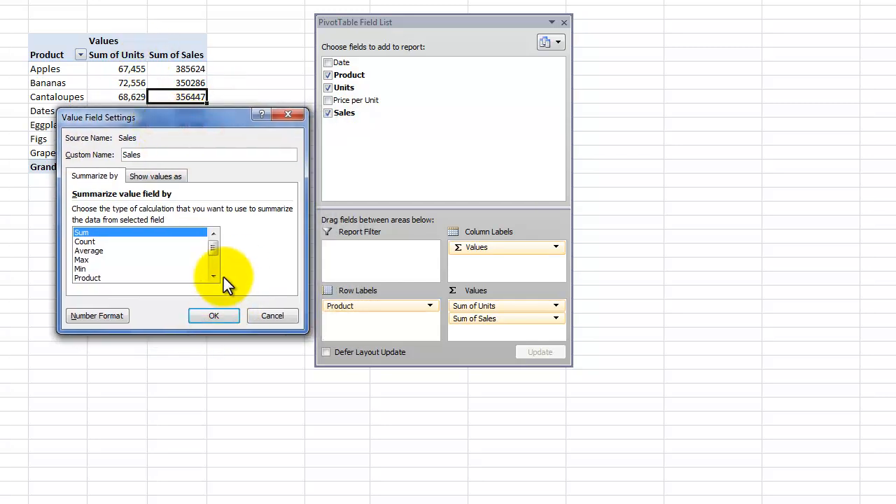
{"action": "left_click", "coordinate": [213, 316]}
{"action": "left_click", "coordinate": [322, 242]}
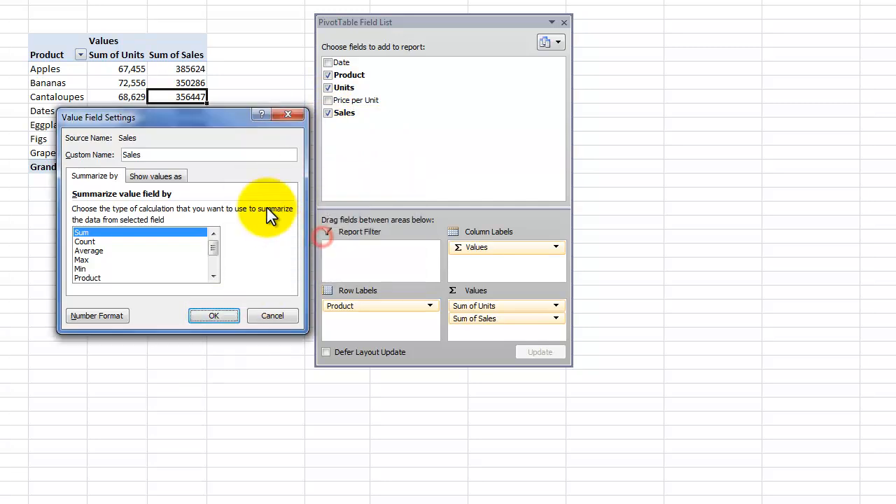
{"action": "left_click", "coordinate": [148, 155]}
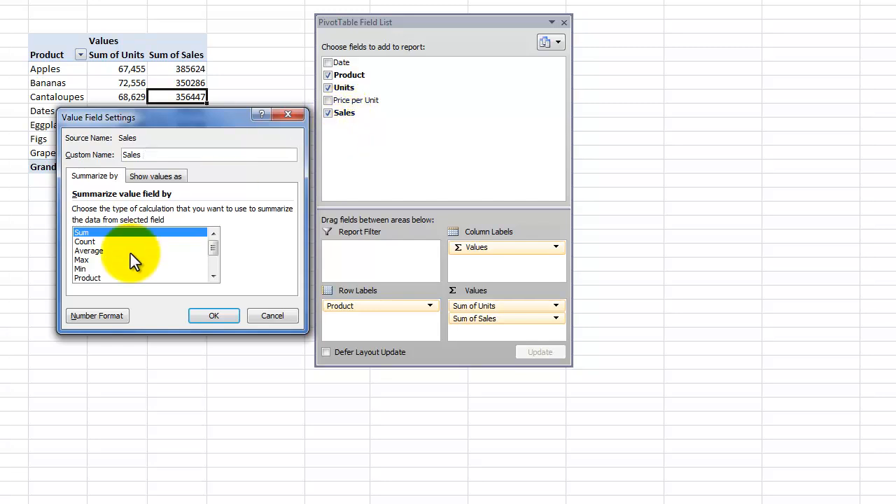
Step: Format the Sales value field as Currency with the $ symbol and 0 decimal places, and apply the field settings
{"action": "left_click", "coordinate": [96, 317]}
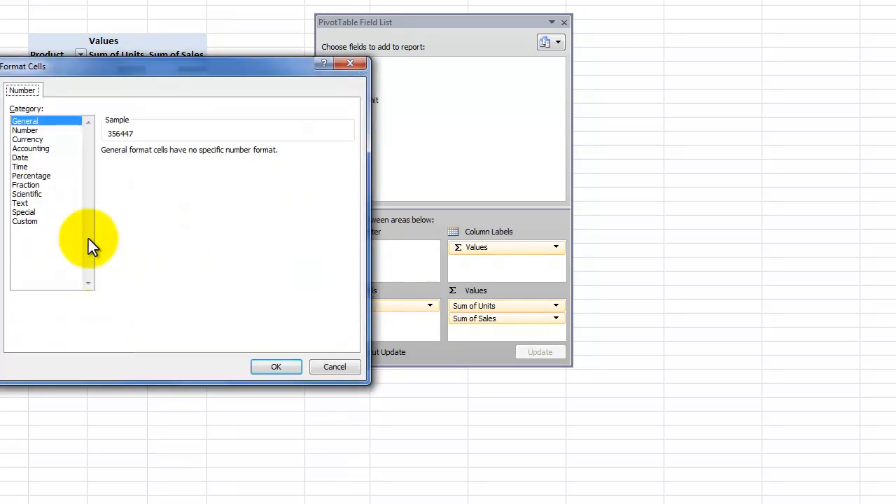
{"action": "left_click", "coordinate": [31, 140]}
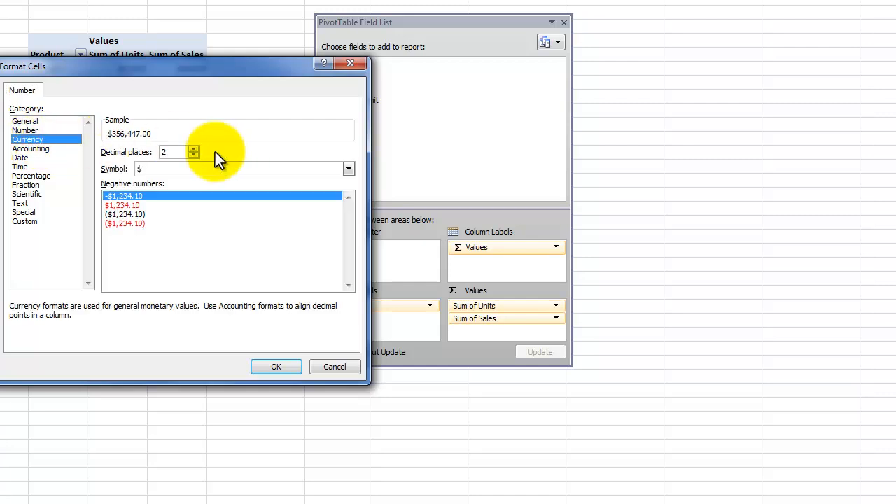
{"action": "left_click", "coordinate": [194, 156]}
{"action": "left_click", "coordinate": [194, 156]}
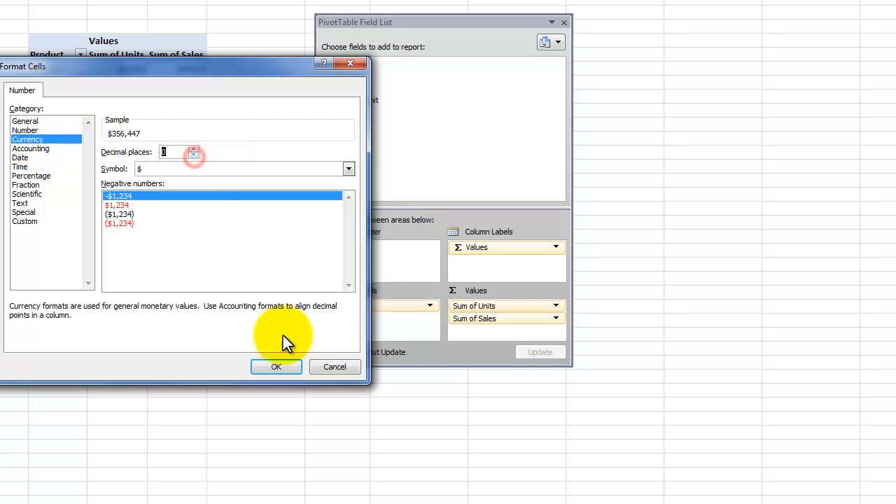
{"action": "left_click", "coordinate": [276, 367]}
{"action": "left_click", "coordinate": [213, 316]}
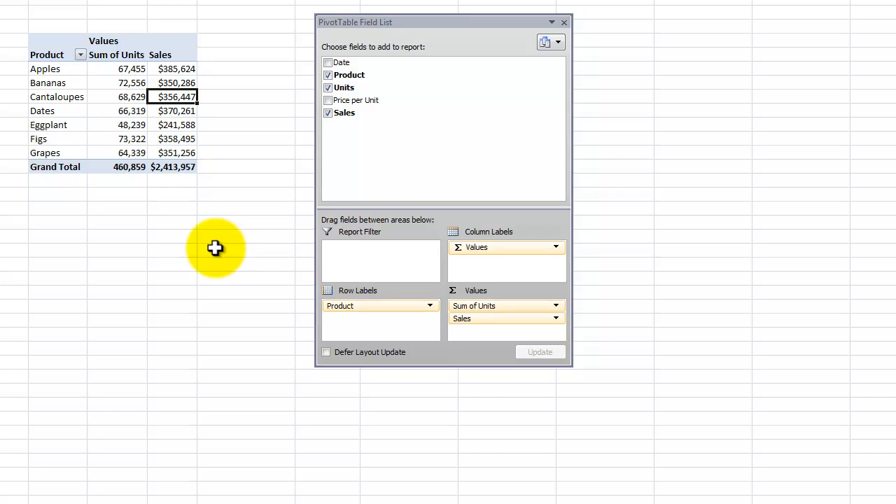
Step: Start a new calculated field in the pivot table and name it Avg Unit Sale
{"action": "left_click", "coordinate": [177, 68]}
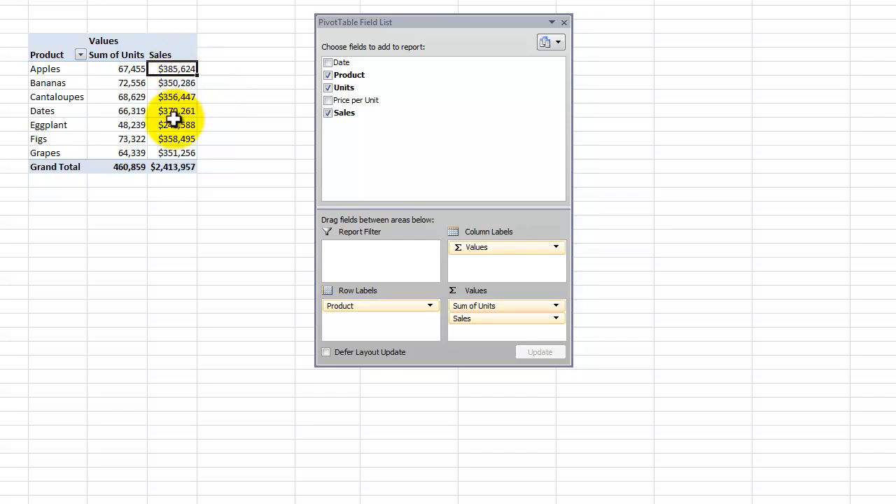
{"action": "mouse_move", "coordinate": [173, 120]}
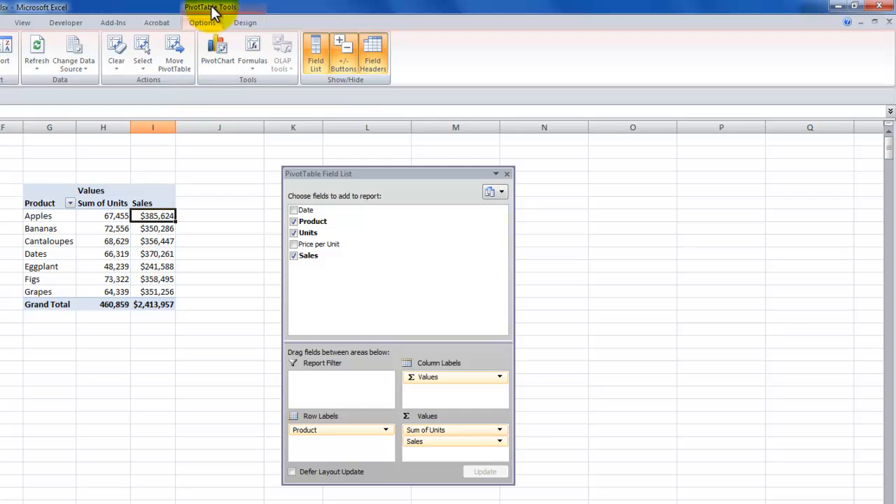
{"action": "left_click", "coordinate": [252, 57]}
{"action": "left_click", "coordinate": [269, 83]}
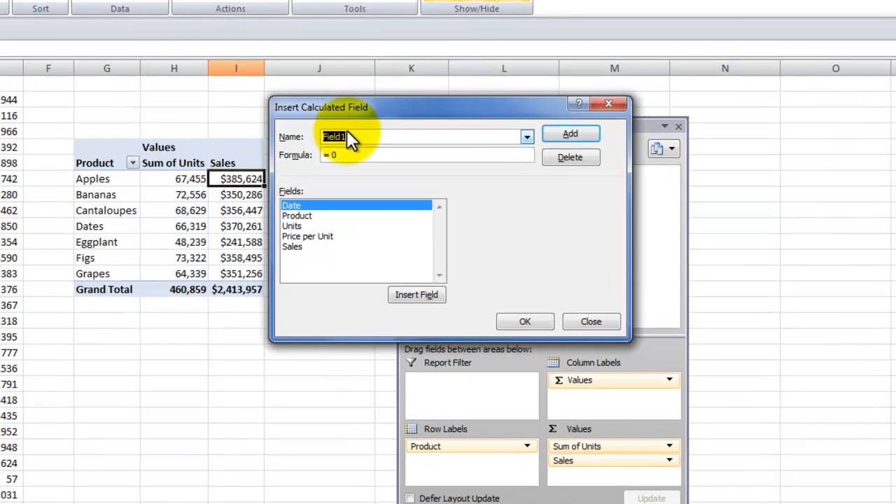
{"action": "type", "text": "Avg Unit Sale"}
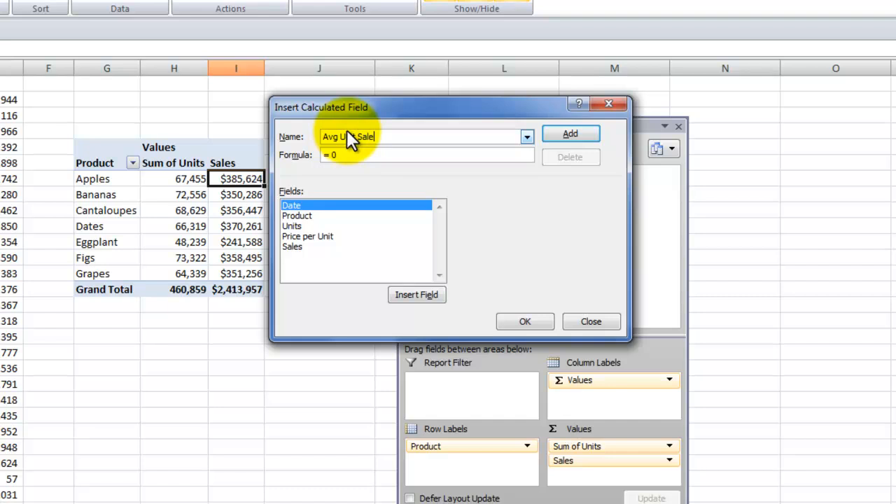
Step: Set the calculated field's formula to = Sales / Units and add the field to the pivot table
{"action": "double_click", "coordinate": [335, 155]}
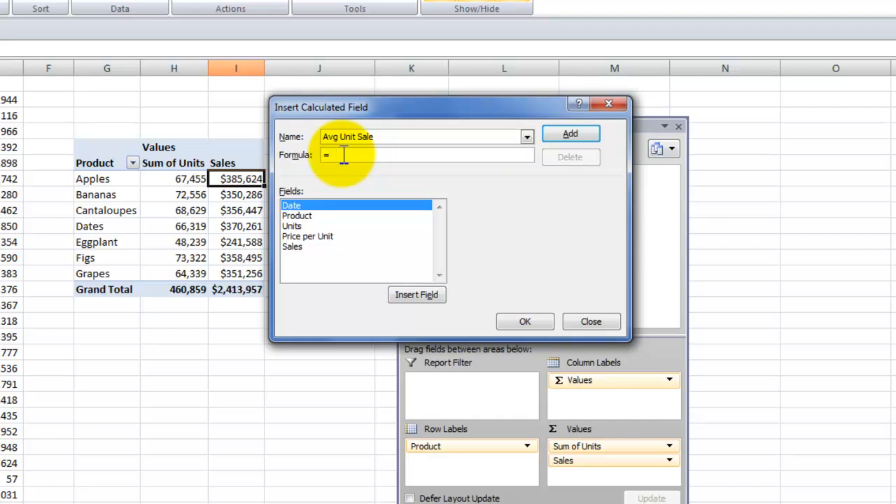
{"action": "left_click", "coordinate": [294, 246]}
{"action": "left_click", "coordinate": [411, 293]}
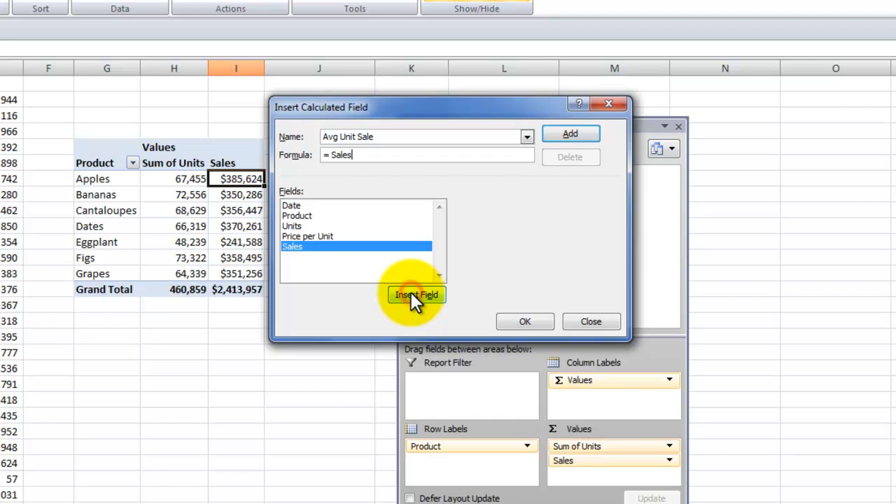
{"action": "type", "text": "/"}
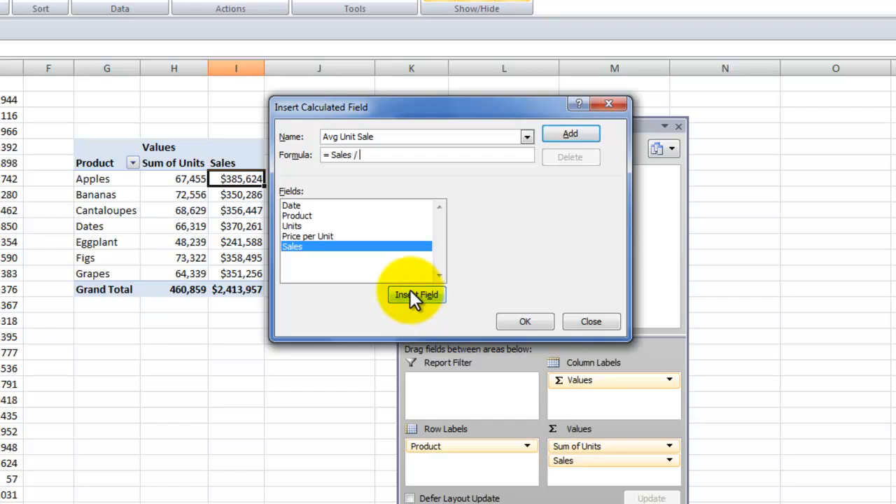
{"action": "left_click", "coordinate": [299, 225]}
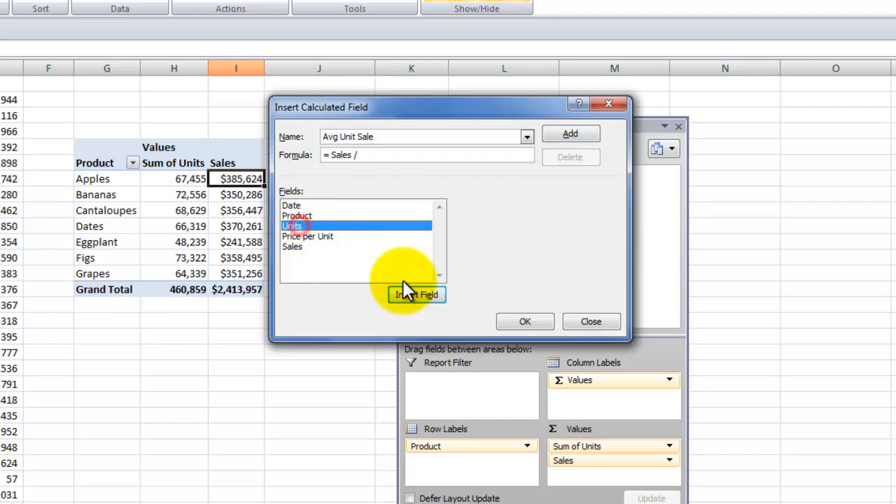
{"action": "left_click", "coordinate": [529, 322]}
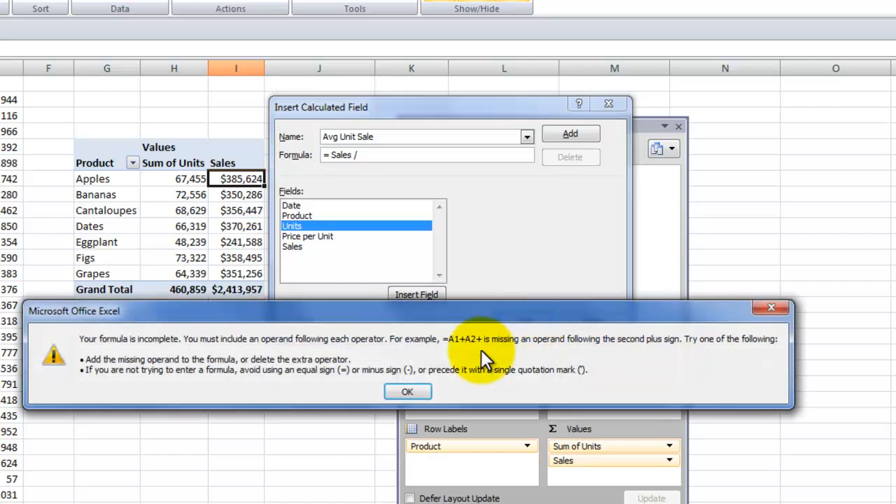
{"action": "left_click", "coordinate": [405, 388]}
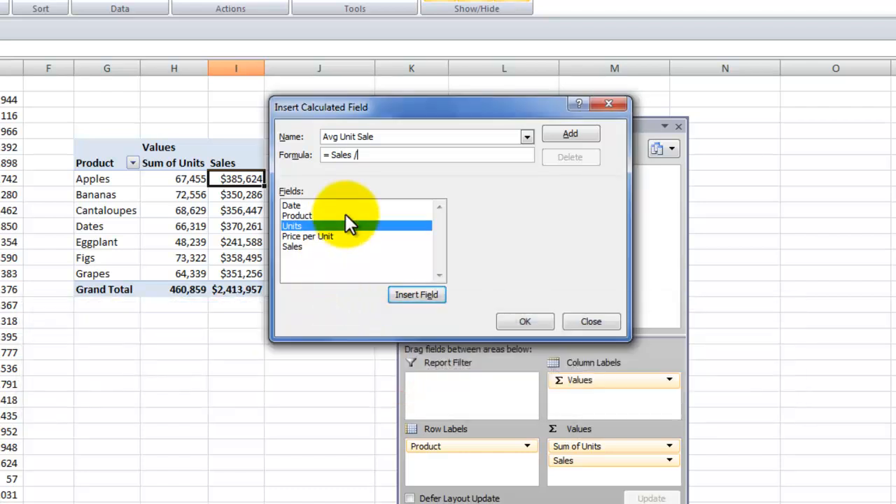
{"action": "double_click", "coordinate": [341, 222]}
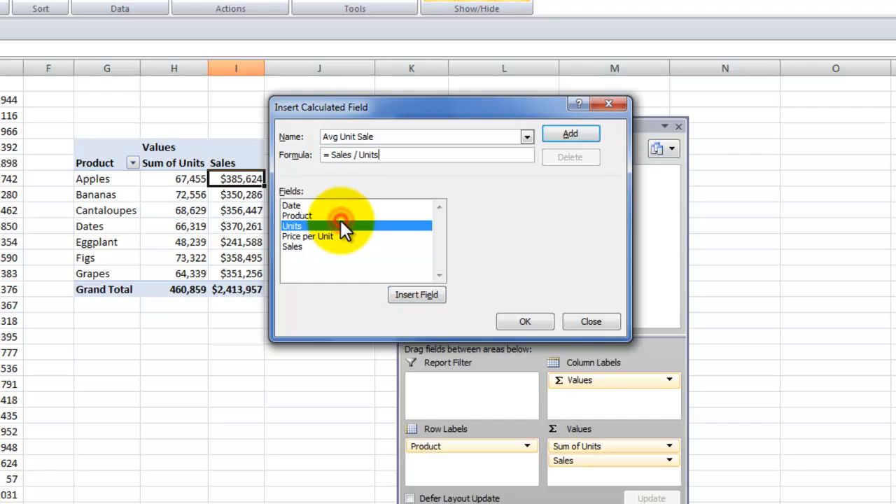
{"action": "left_click", "coordinate": [519, 318]}
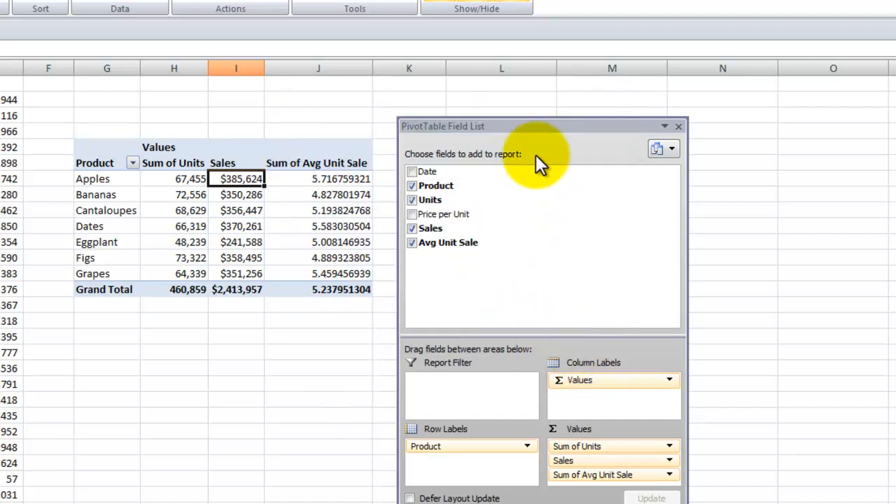
Step: Rename the Sum of Avg Unit Sale value field to "Avg Unit Sale" followed by a trailing space
{"action": "left_click_drag", "start_coordinate": [544, 129], "coordinate": [571, 126]}
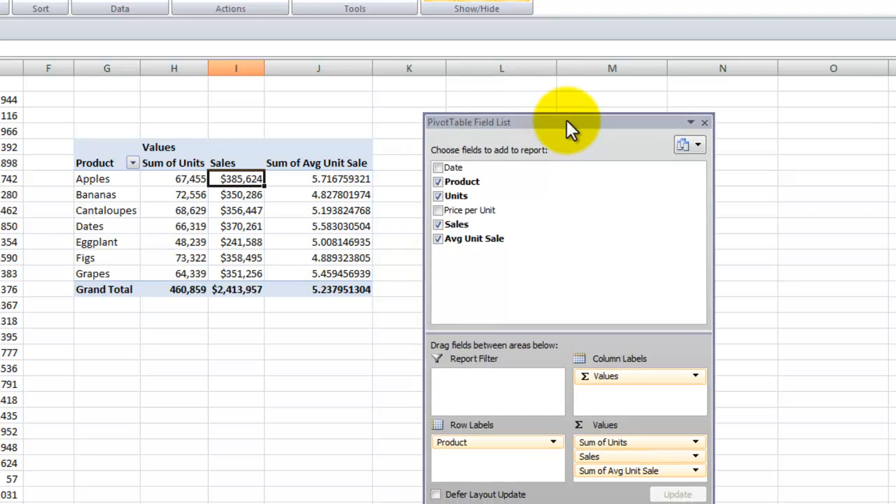
{"action": "left_click", "coordinate": [324, 179]}
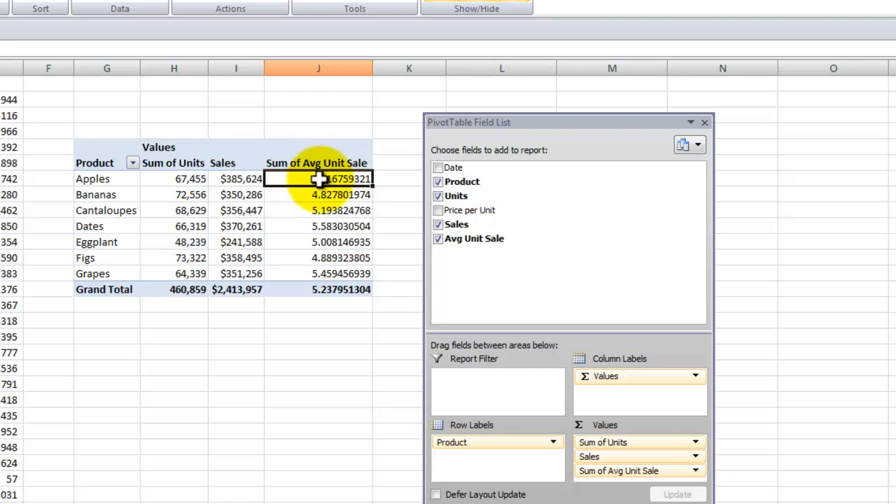
{"action": "right_click", "coordinate": [319, 179]}
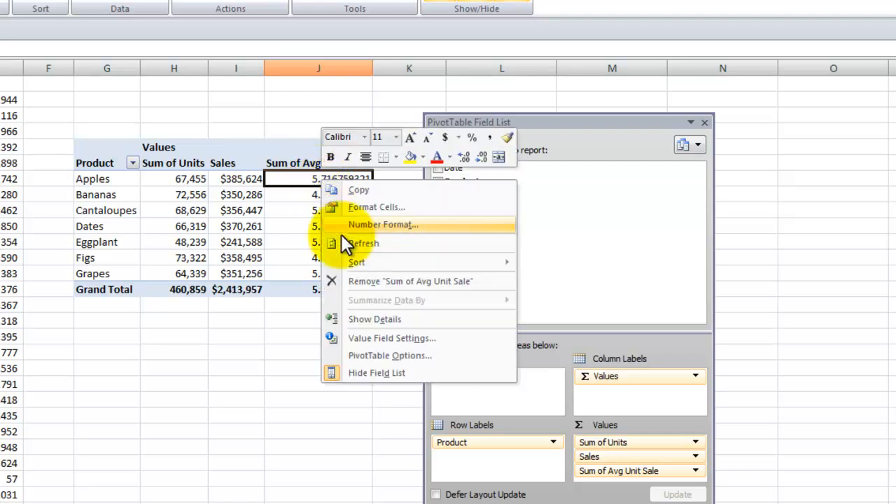
{"action": "left_click", "coordinate": [380, 340]}
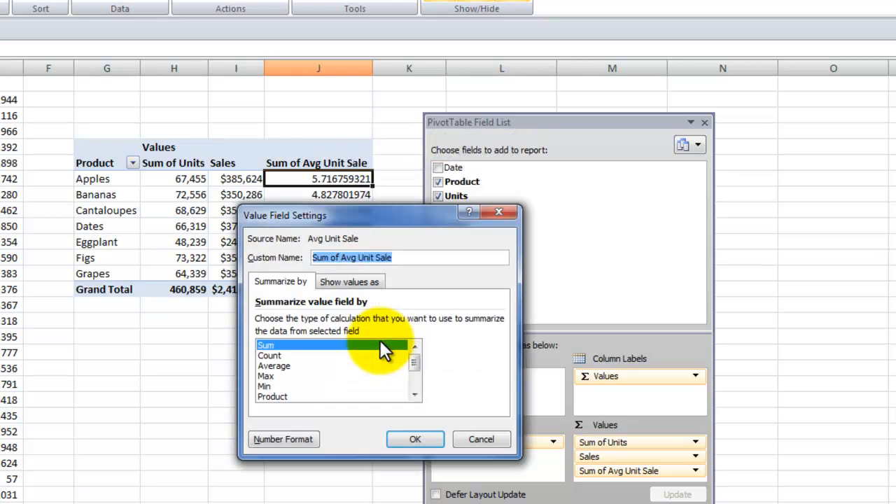
{"action": "left_click_drag", "start_coordinate": [341, 258], "coordinate": [236, 257]}
{"action": "key", "text": "Delete"}
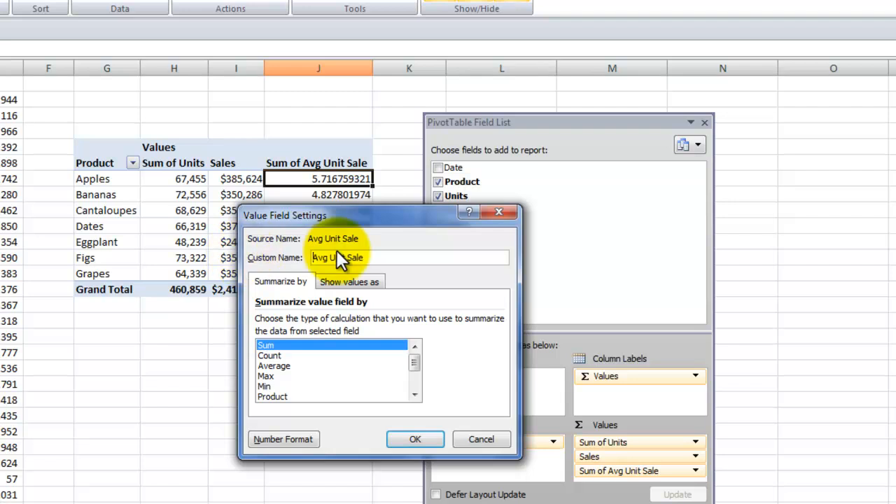
{"action": "left_click", "coordinate": [371, 259]}
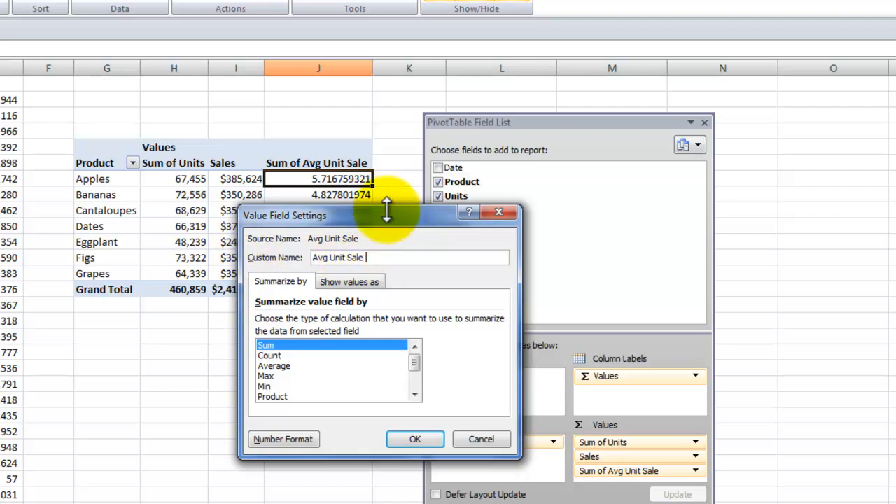
{"action": "left_click_drag", "start_coordinate": [351, 213], "coordinate": [269, 210]}
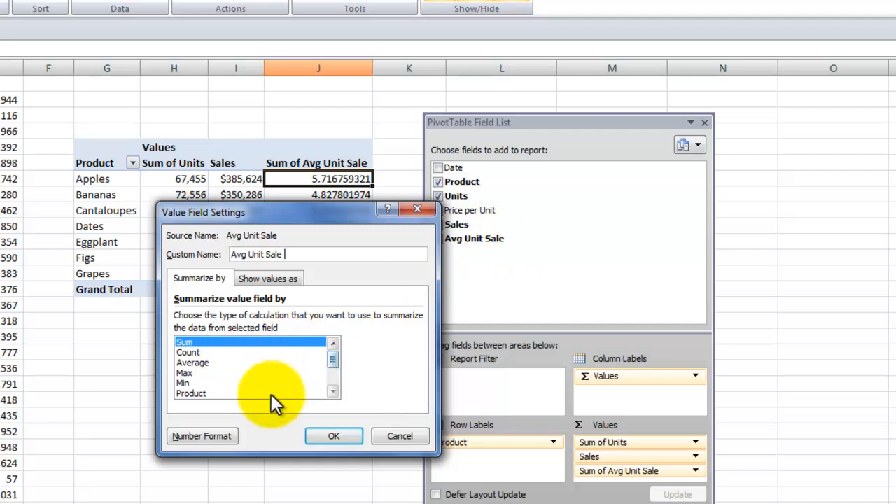
Step: Format the Avg Unit Sale value field as Currency with the $ symbol and 2 decimal places, and apply the settings
{"action": "left_click", "coordinate": [210, 437]}
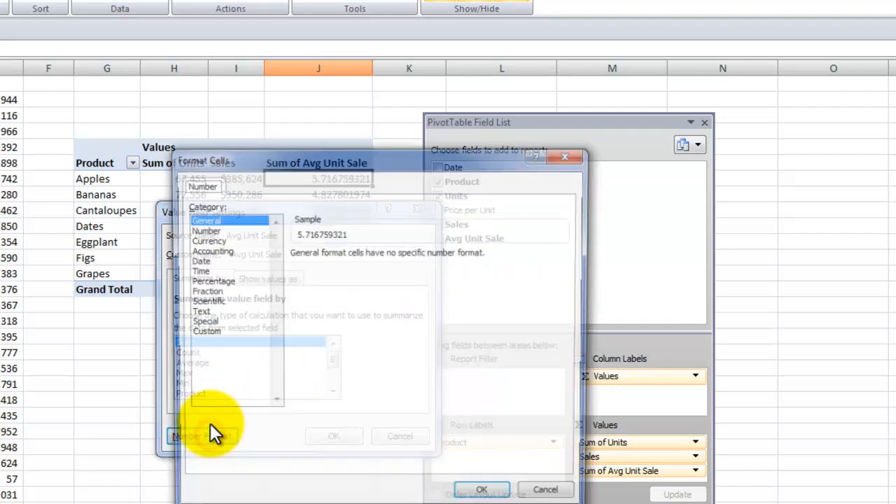
{"action": "left_click", "coordinate": [210, 240]}
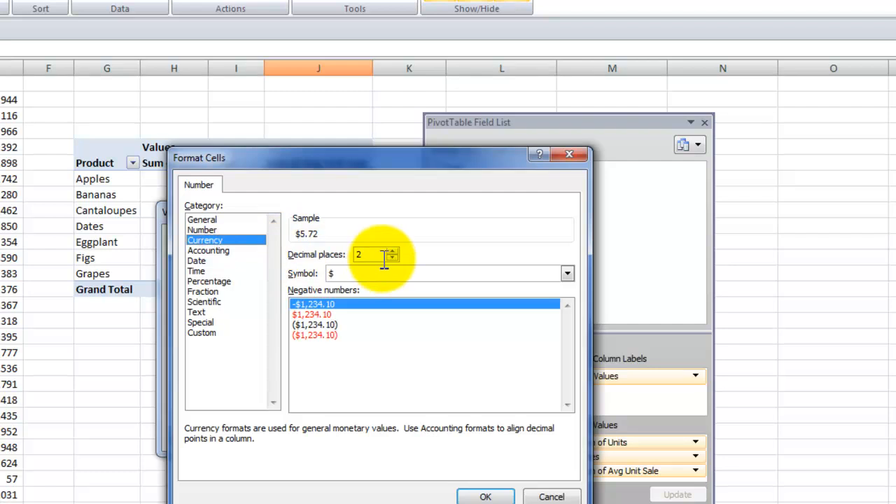
{"action": "left_click", "coordinate": [492, 496]}
{"action": "left_click", "coordinate": [335, 437]}
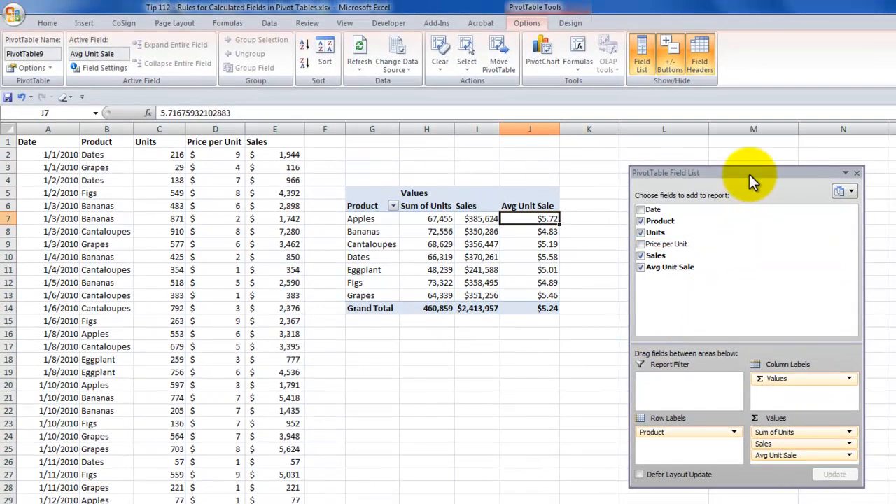
Step: Move the PivotTable Field List clear of the adjacent columns and label cell K6 "Average"
{"action": "left_click_drag", "start_coordinate": [749, 173], "coordinate": [880, 176]}
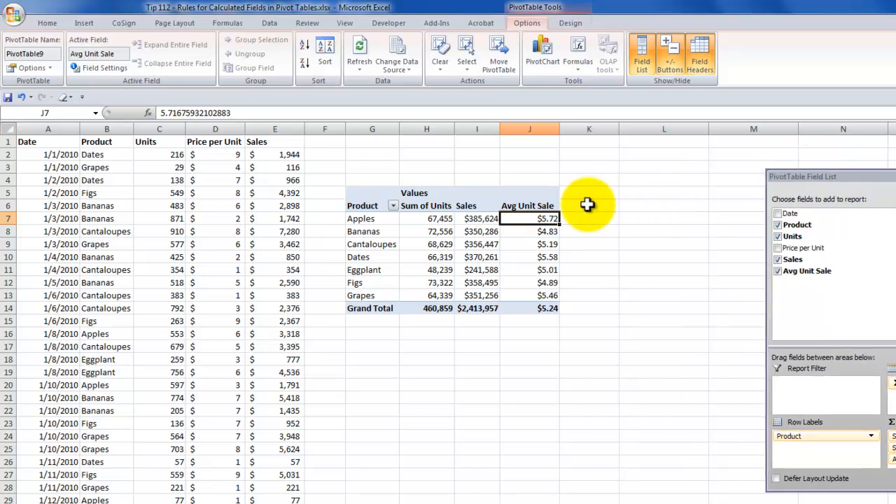
{"action": "left_click", "coordinate": [587, 204]}
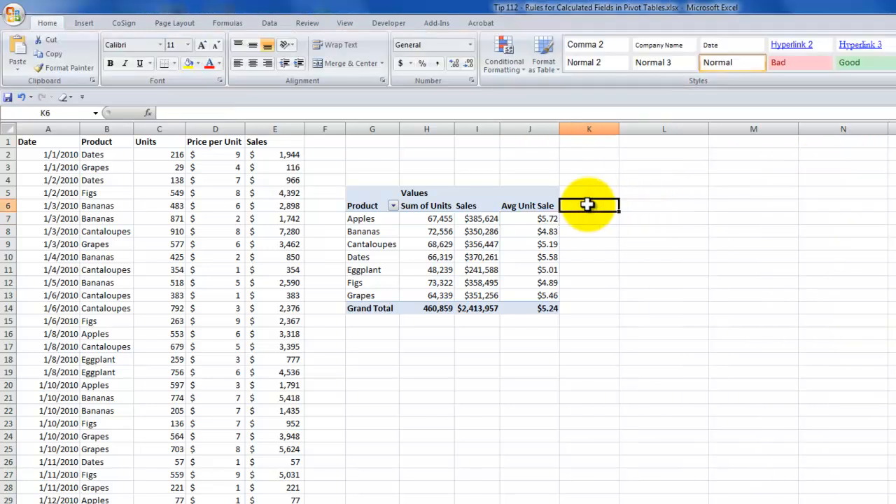
{"action": "type", "text": "Average"}
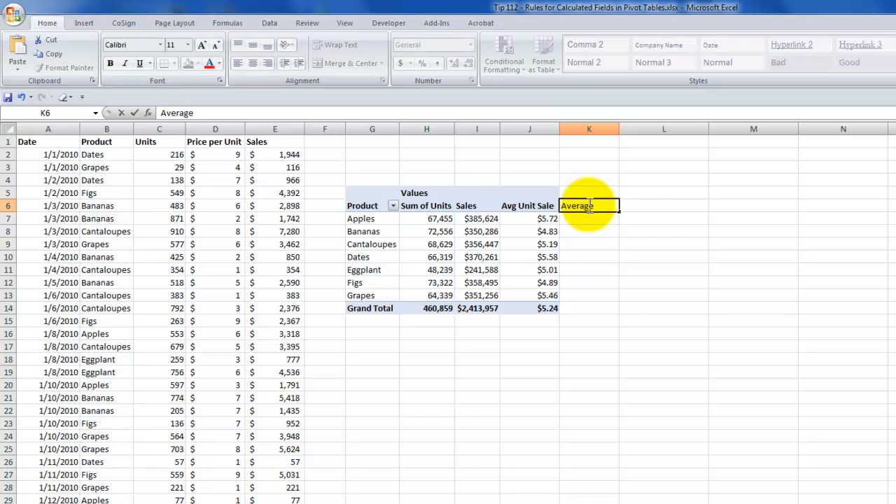
{"action": "key", "text": "Return"}
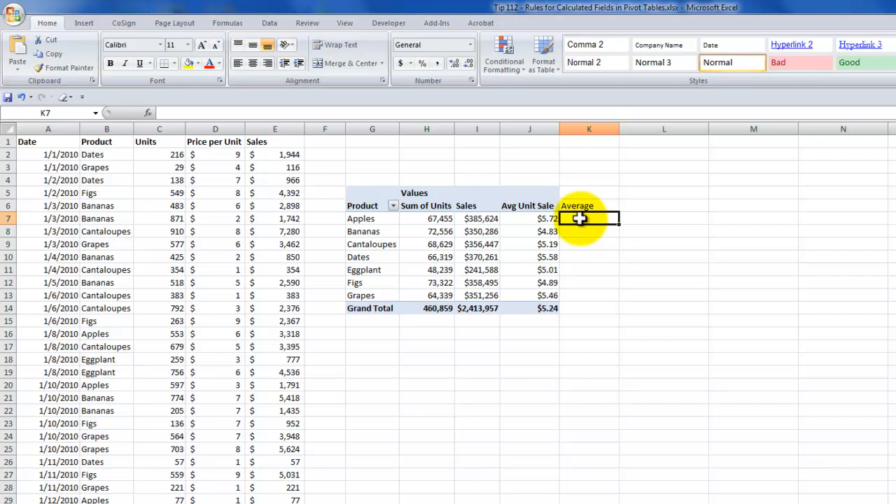
Step: Turn on Generate GetPivotData for the pivot table
{"action": "left_click", "coordinate": [482, 232]}
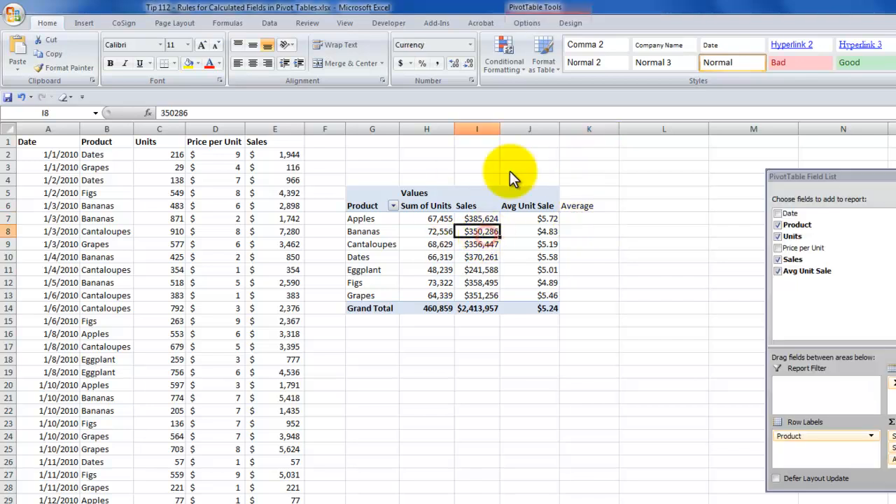
{"action": "left_click", "coordinate": [525, 22]}
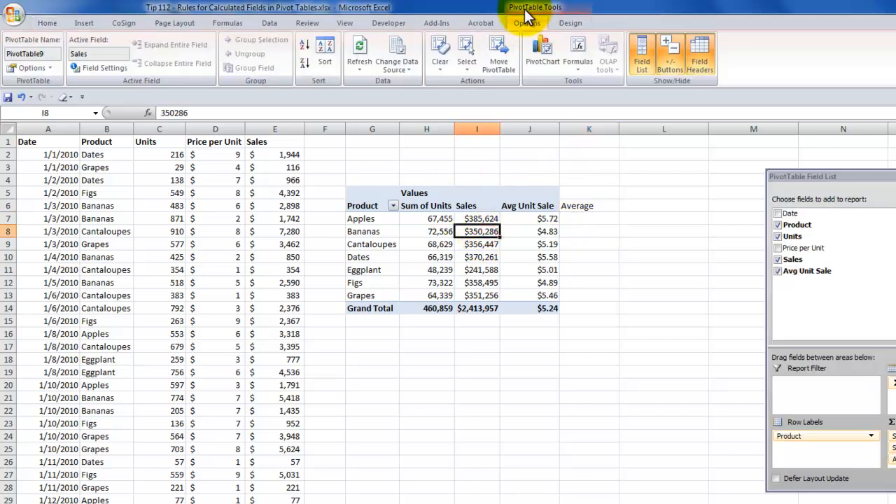
{"action": "left_click", "coordinate": [567, 21]}
{"action": "left_click", "coordinate": [532, 23]}
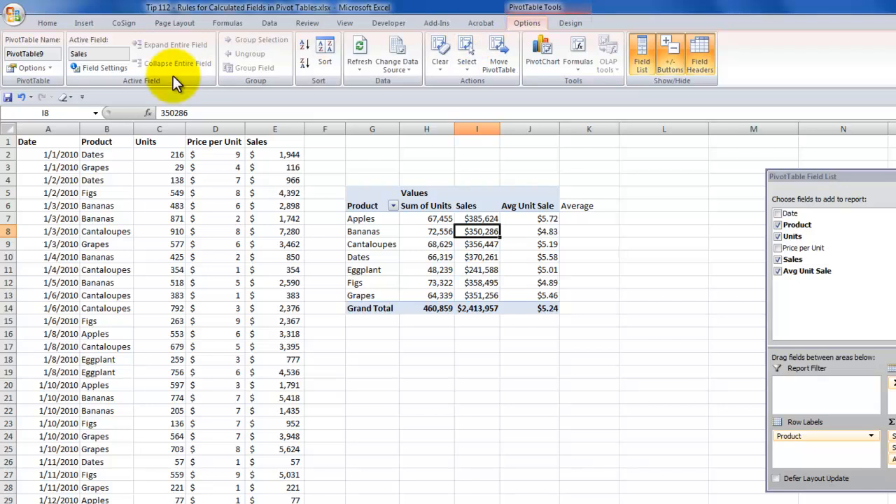
{"action": "left_click", "coordinate": [51, 65]}
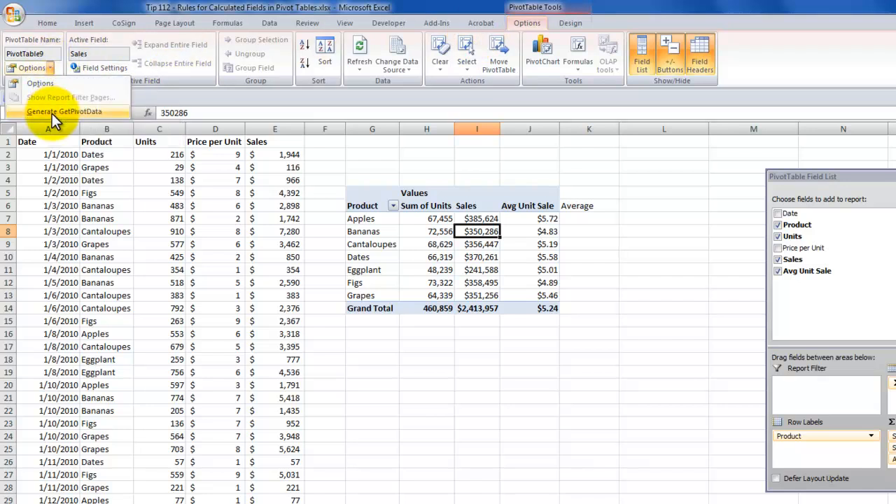
{"action": "left_click", "coordinate": [14, 113]}
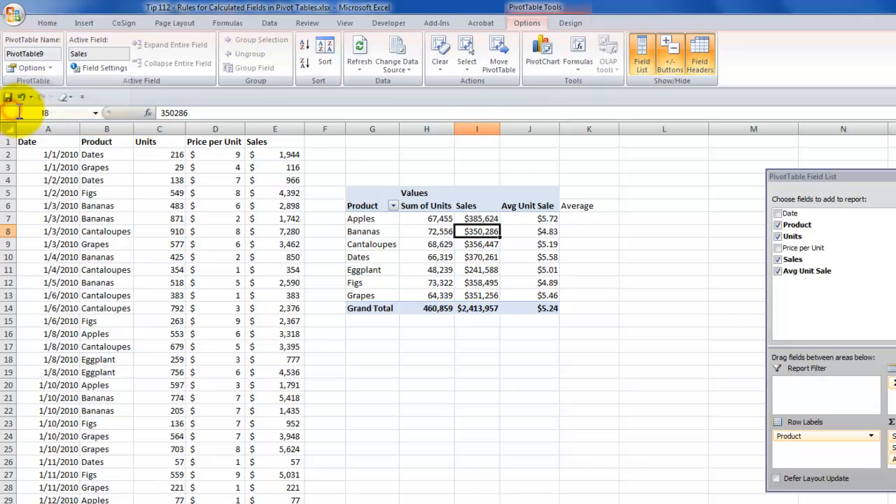
Step: Enter a formula in K7 dividing the Apples Sales by its Sum of Units through GETPIVOTDATA references to the pivot cells
{"action": "left_click", "coordinate": [590, 220]}
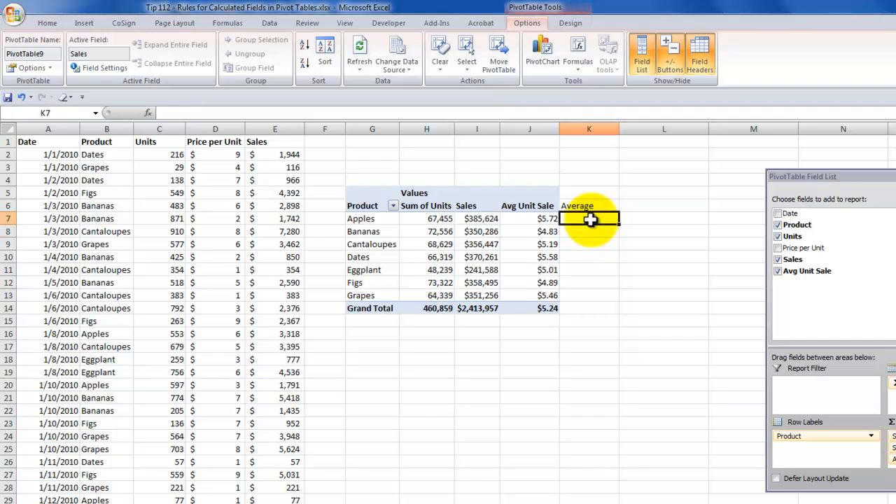
{"action": "type", "text": "="}
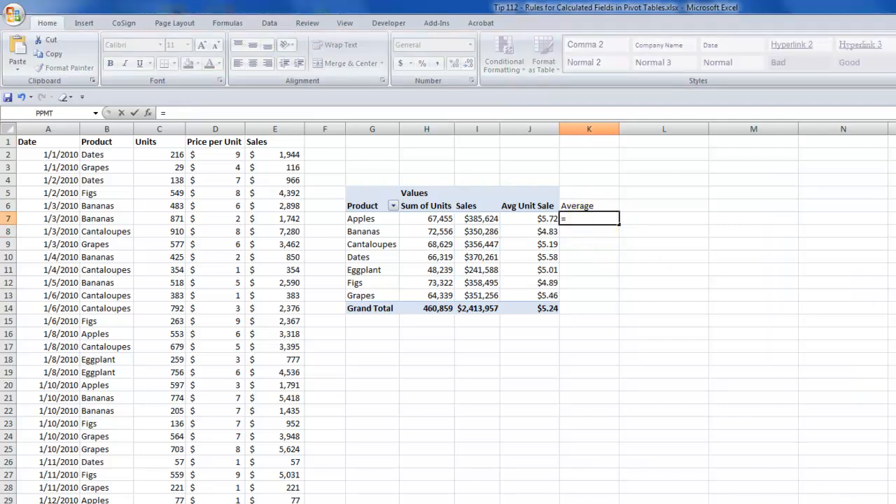
{"action": "left_click", "coordinate": [530, 219]}
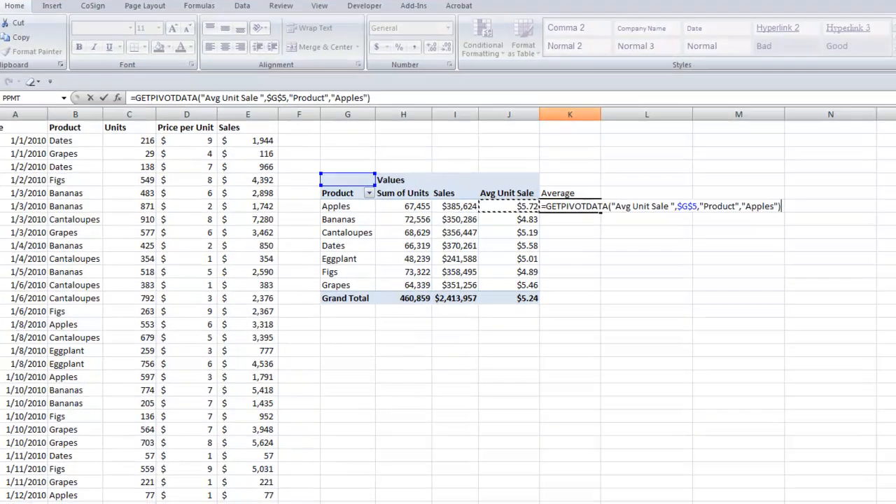
{"action": "left_click", "coordinate": [478, 219]}
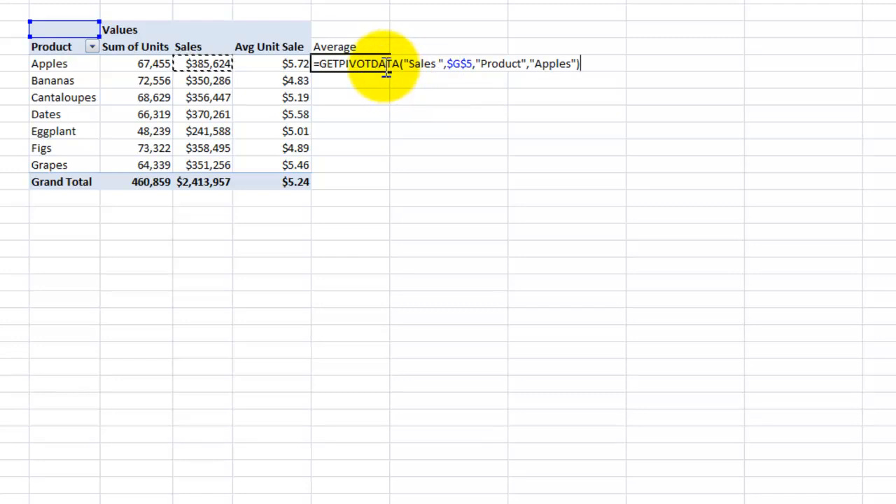
{"action": "type", "text": "/"}
{"action": "key", "text": "Left"}
{"action": "key", "text": "Left"}
{"action": "key", "text": "Left"}
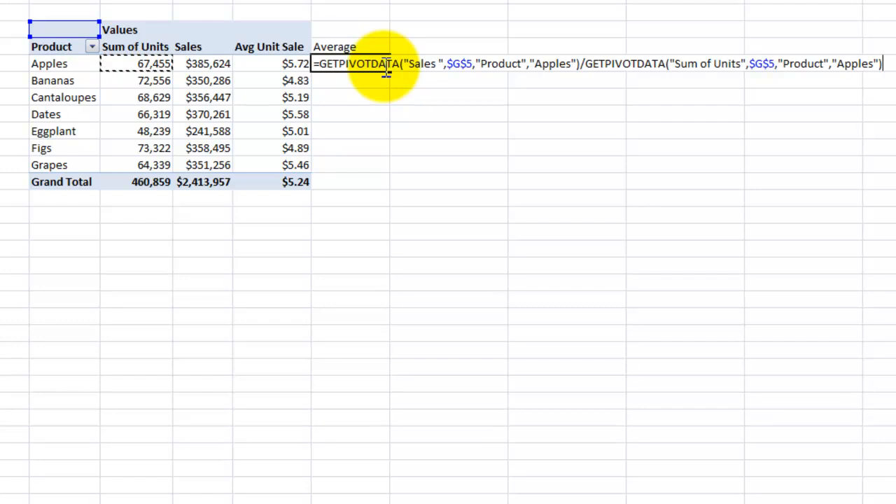
{"action": "key", "text": "ctrl+Return"}
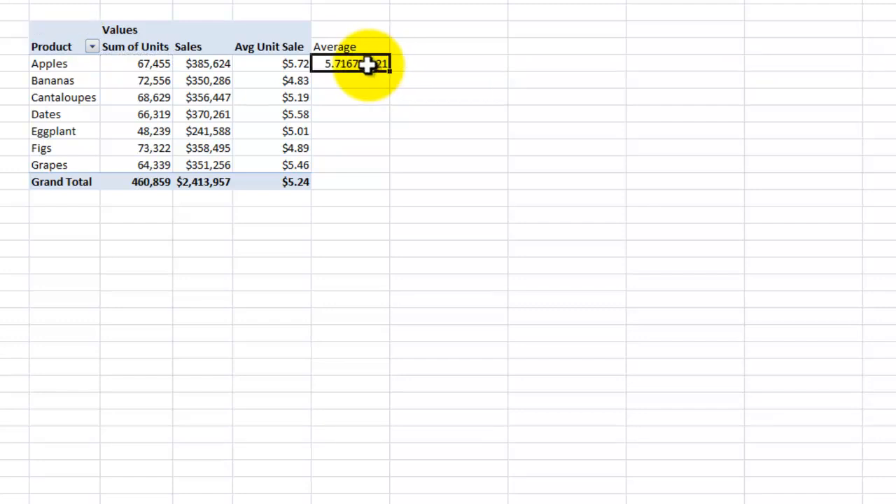
Step: Format K7 in dollar accounting style and fill it down through the Grand Total row
{"action": "right_click", "coordinate": [368, 64]}
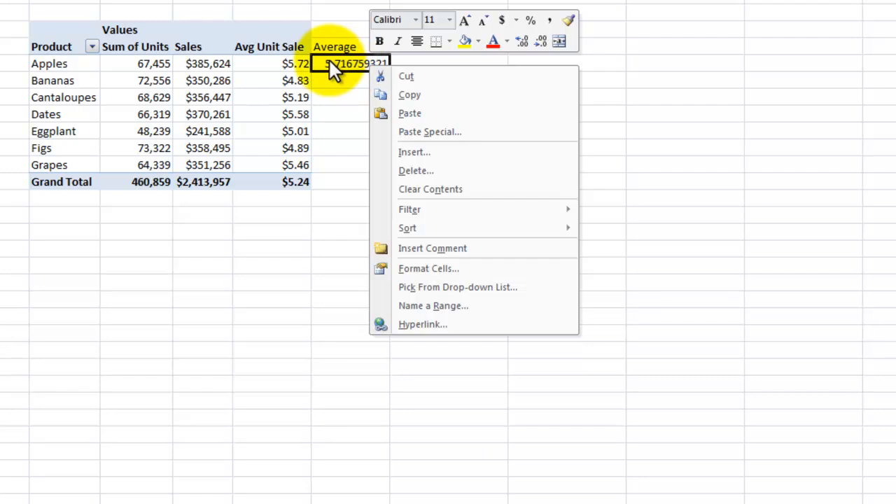
{"action": "left_click", "coordinate": [502, 19]}
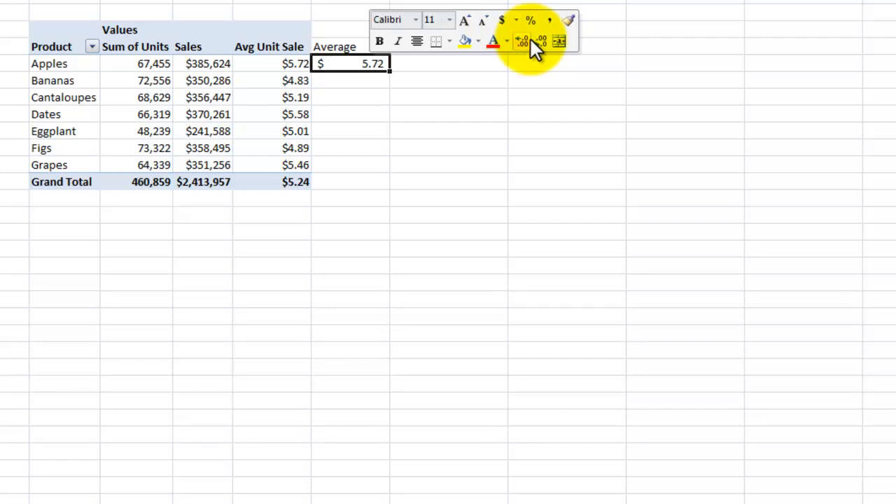
{"action": "double_click", "coordinate": [389, 71]}
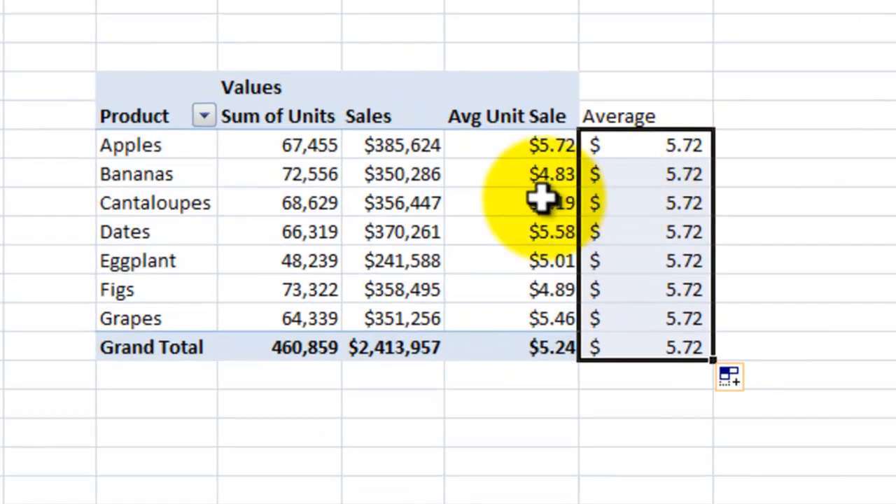
Step: Inspect the GETPIVOTDATA formula in K7 to see which product its references point to
{"action": "left_click", "coordinate": [632, 147]}
{"action": "double_click", "coordinate": [637, 148]}
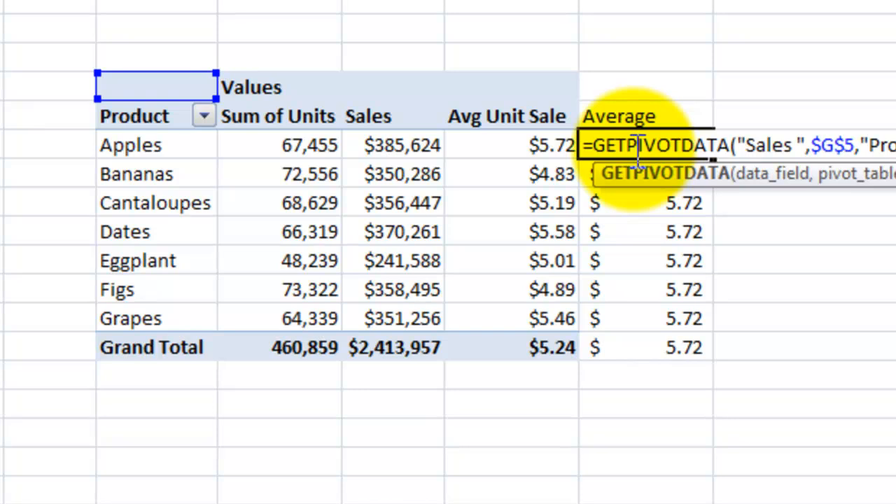
{"action": "key", "text": "ctrl+Return"}
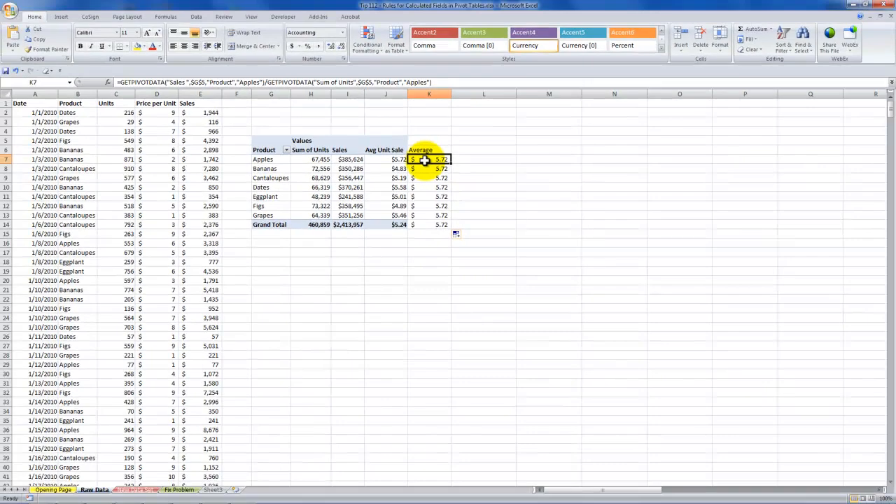
Step: Replace the formula in K7 with =I7/ H7 and fill it down through the Grand Total row
{"action": "key", "text": "Delete"}
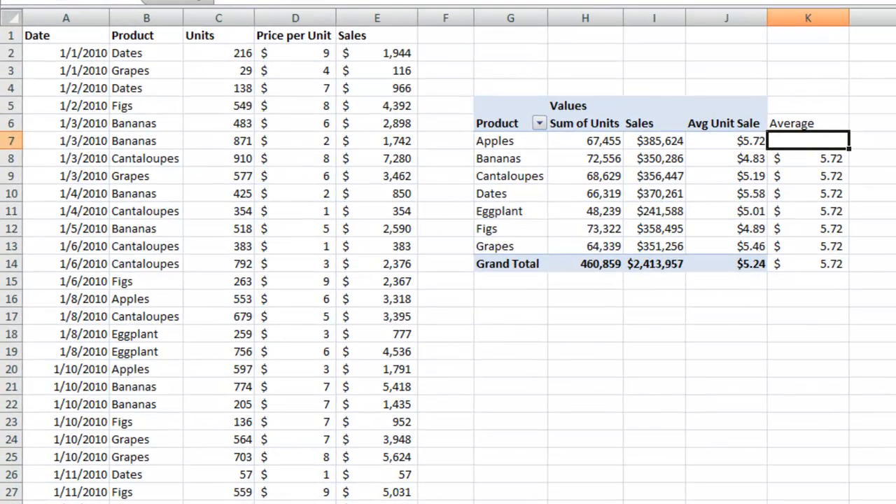
{"action": "type", "text": "="}
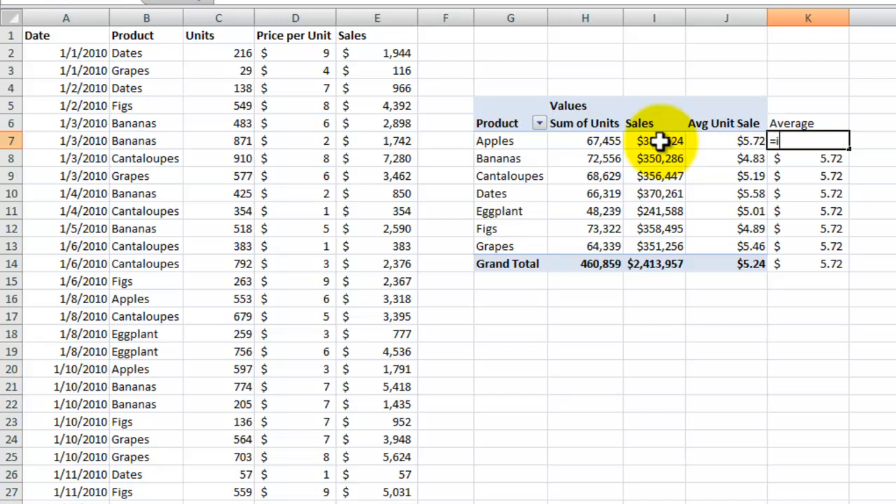
{"action": "type", "text": "7/ h7"}
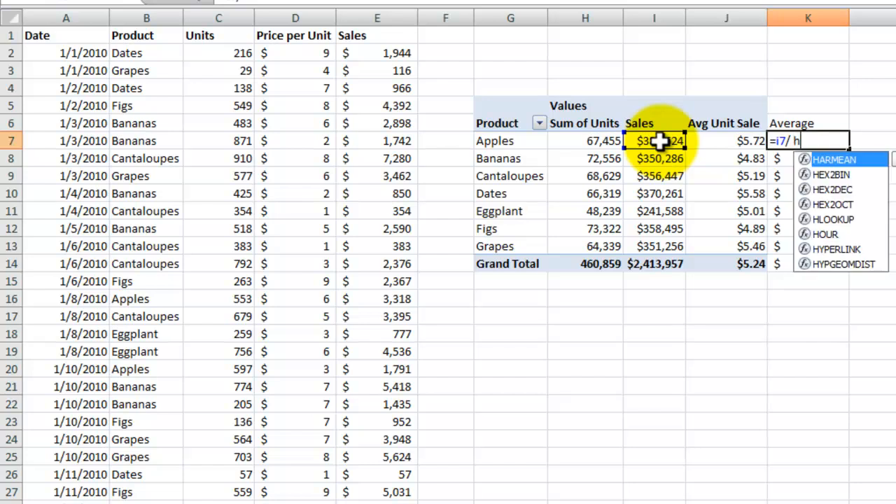
{"action": "key", "text": "ctrl+Return"}
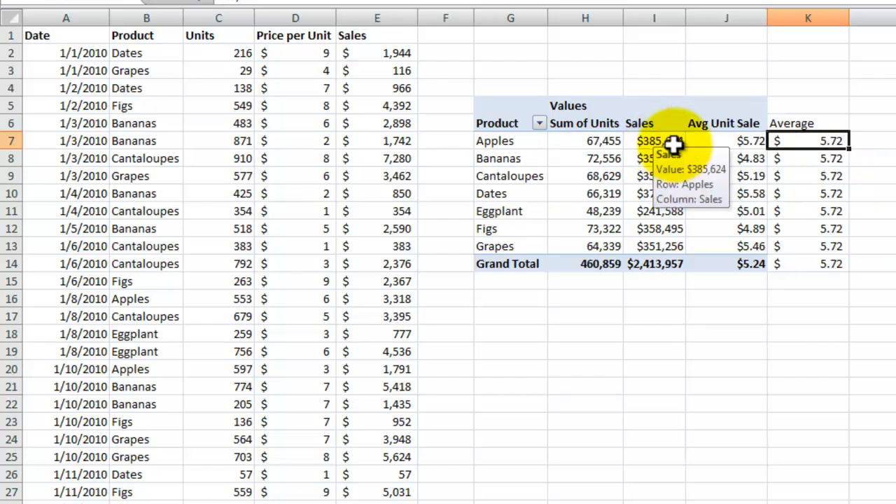
{"action": "double_click", "coordinate": [848, 151]}
{"action": "left_click", "coordinate": [799, 159]}
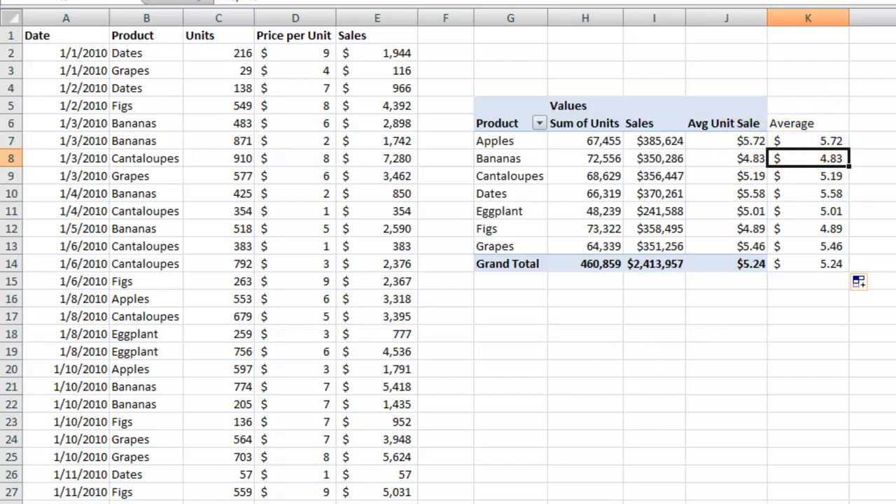
Step: Review the calculated field work-arounds listed on the Opening Page sheet and return to the Raw Data sheet
{"action": "key", "text": "ctrl+Page_Up"}
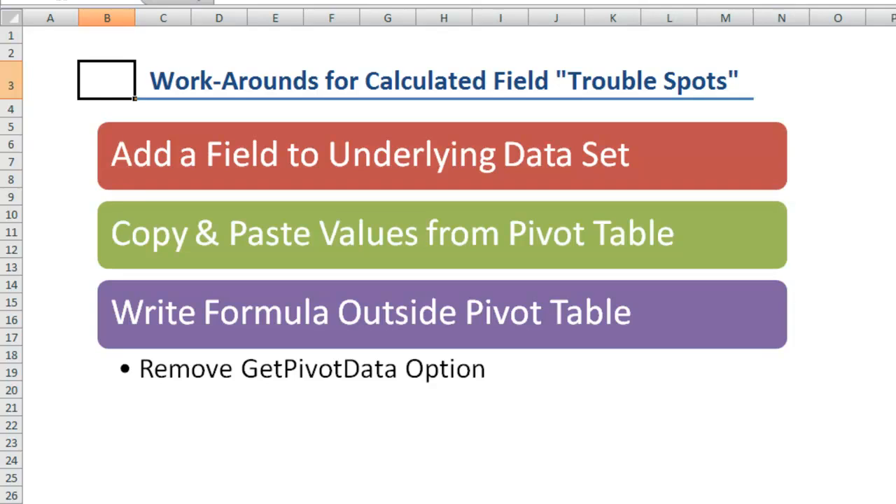
{"action": "key", "text": "ctrl+Page_Down"}
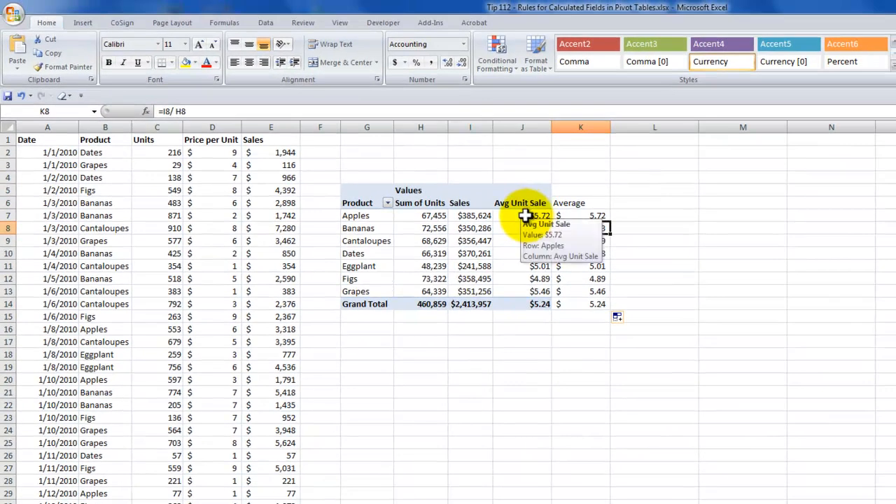
Step: Turn off Generate GetPivotData for the pivot table and return to the Average formula in K7
{"action": "left_click", "coordinate": [548, 207]}
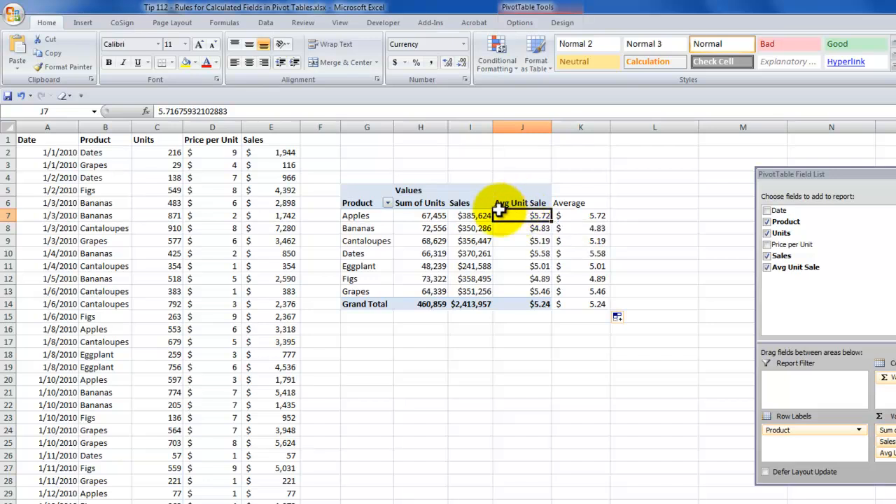
{"action": "left_click", "coordinate": [519, 23]}
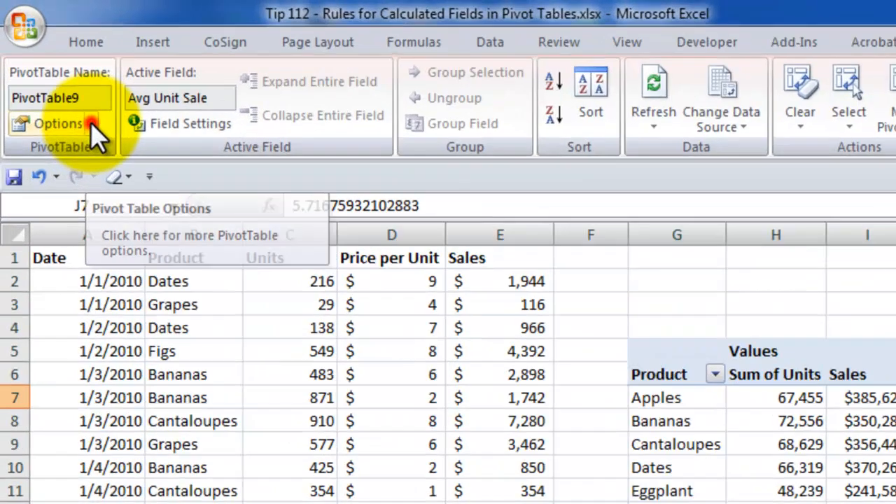
{"action": "left_click", "coordinate": [50, 67]}
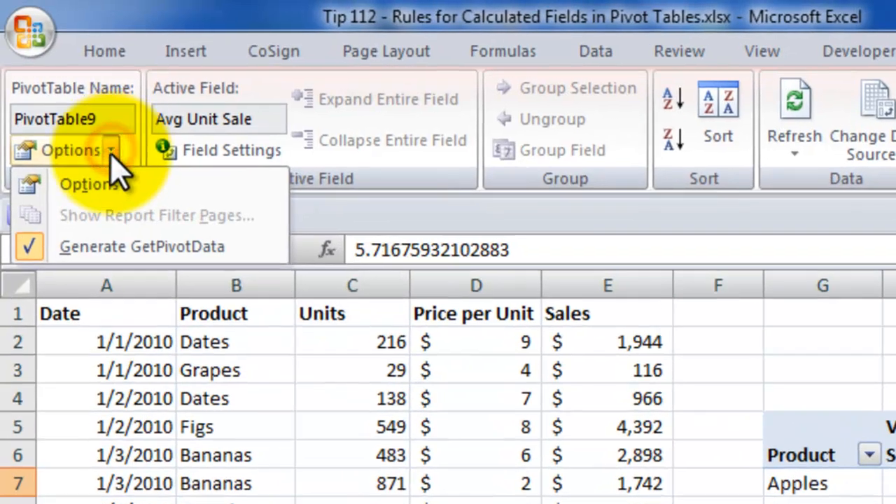
{"action": "left_click", "coordinate": [35, 248]}
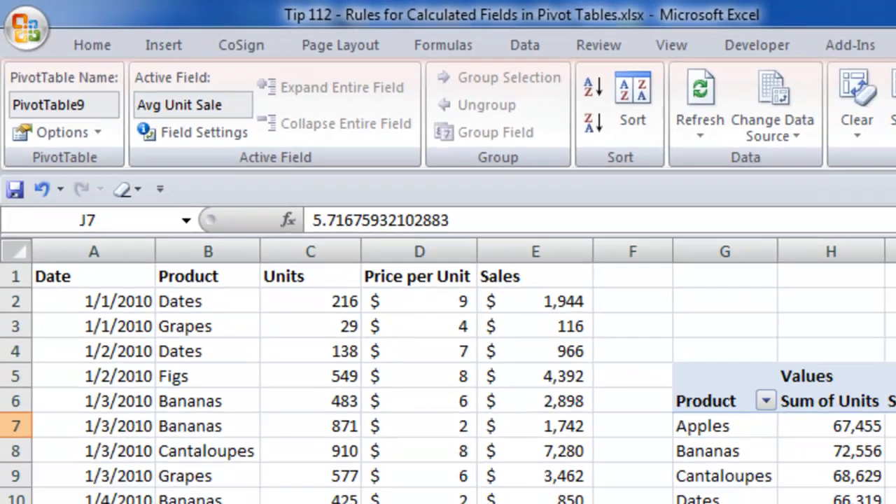
{"action": "left_click", "coordinate": [756, 271]}
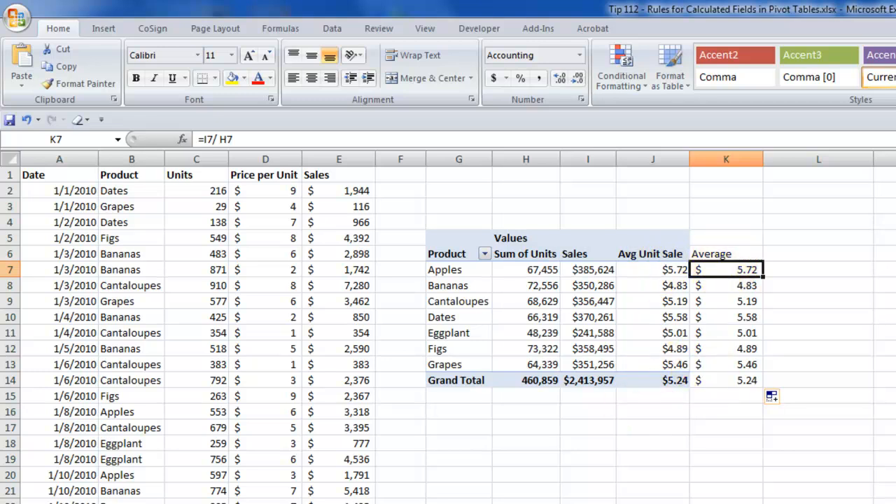
Step: Go to the next worksheet and review the data set's column headings from Date through COGS
{"action": "key", "text": "ctrl+Page_Down"}
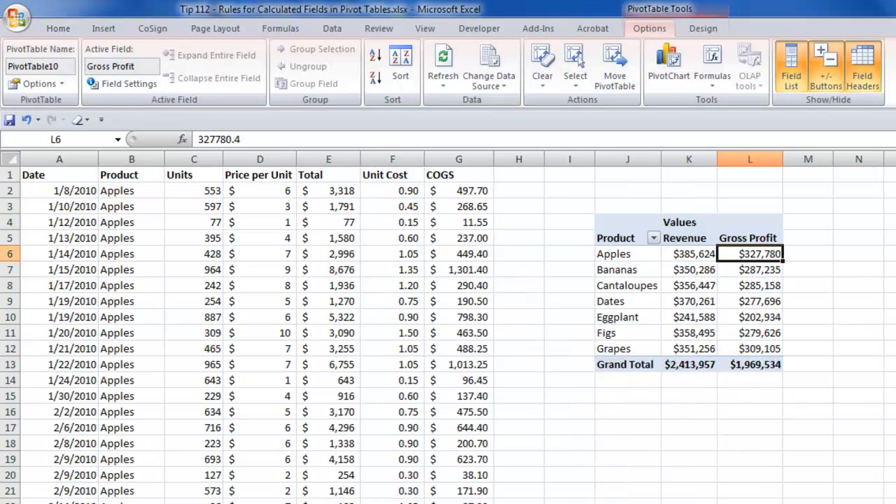
{"action": "left_click", "coordinate": [35, 174]}
{"action": "left_click", "coordinate": [116, 175]}
{"action": "left_click", "coordinate": [185, 174]}
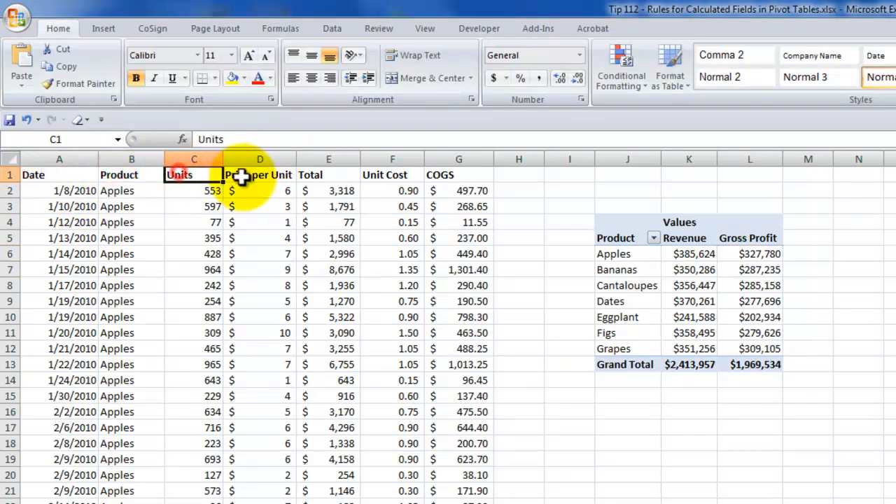
{"action": "left_click", "coordinate": [242, 176]}
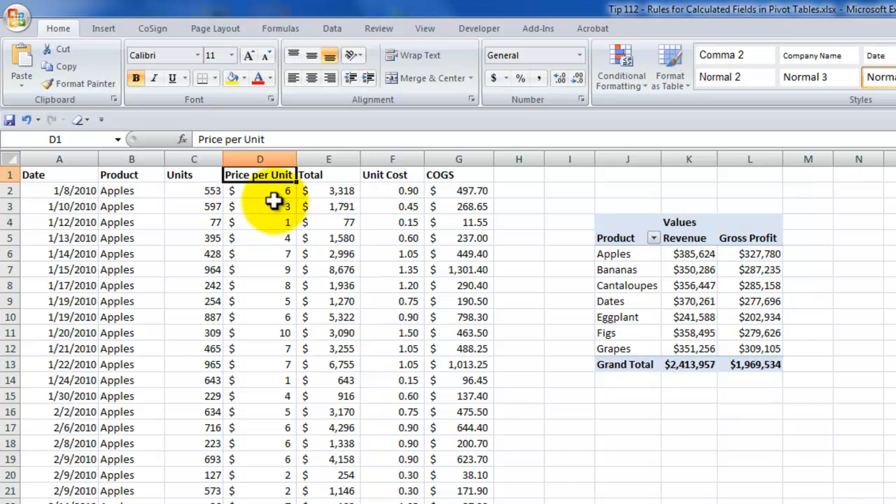
{"action": "left_click", "coordinate": [326, 175]}
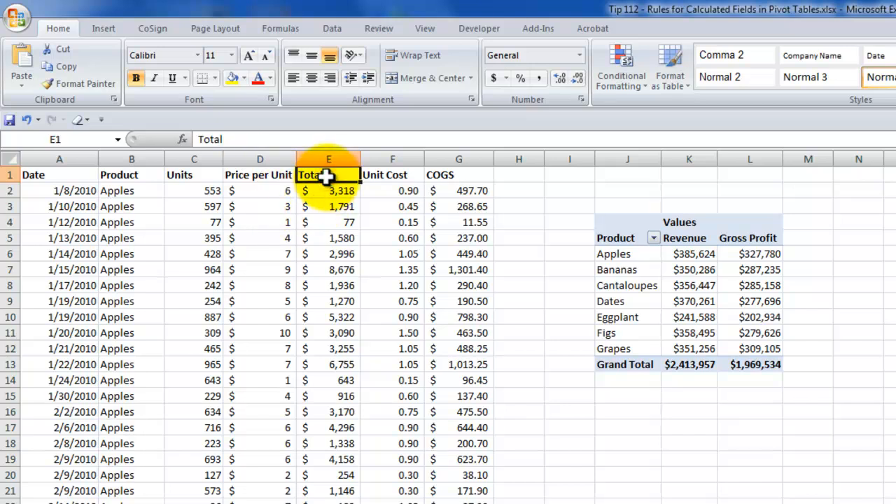
{"action": "left_click", "coordinate": [393, 176]}
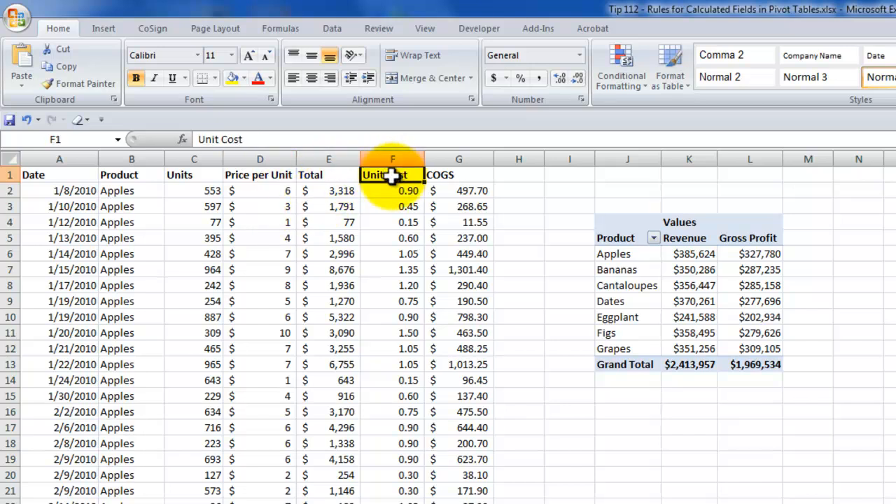
{"action": "left_click", "coordinate": [452, 174]}
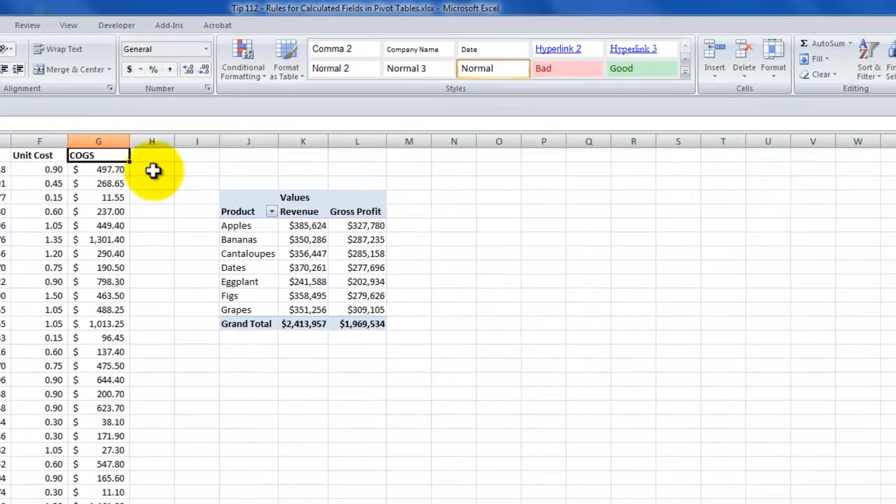
Step: Inspect the formula of the existing Gross Profit calculated field in the pivot table beside the data
{"action": "left_click", "coordinate": [640, 231]}
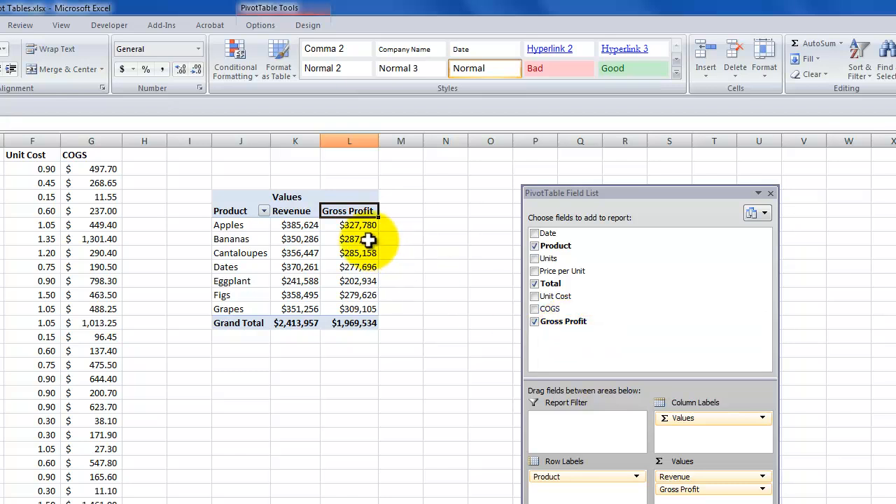
{"action": "left_click", "coordinate": [355, 224]}
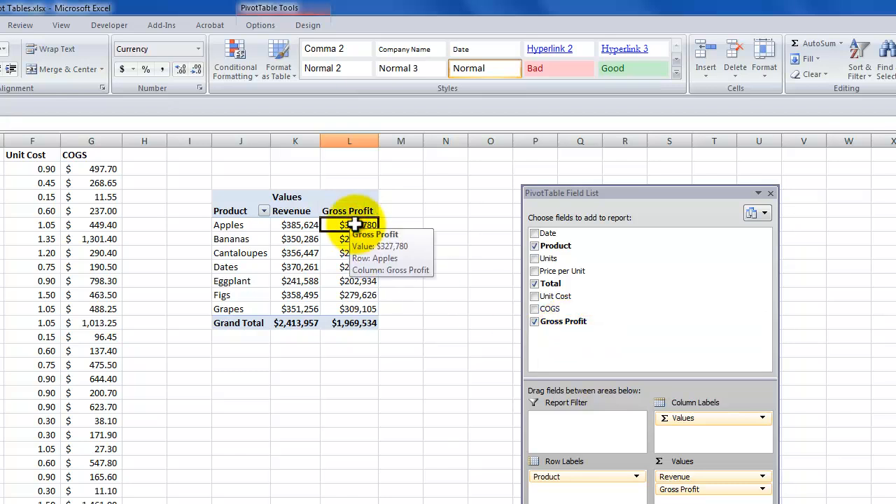
{"action": "left_click", "coordinate": [262, 25]}
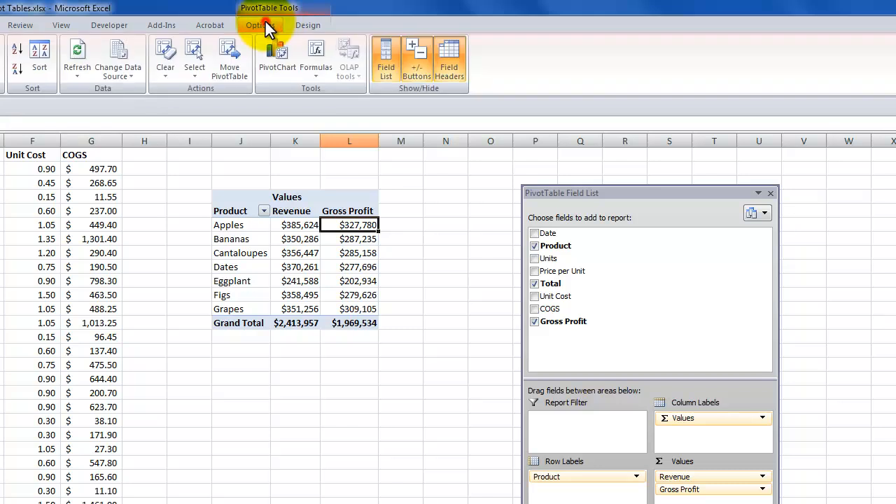
{"action": "left_click", "coordinate": [323, 74]}
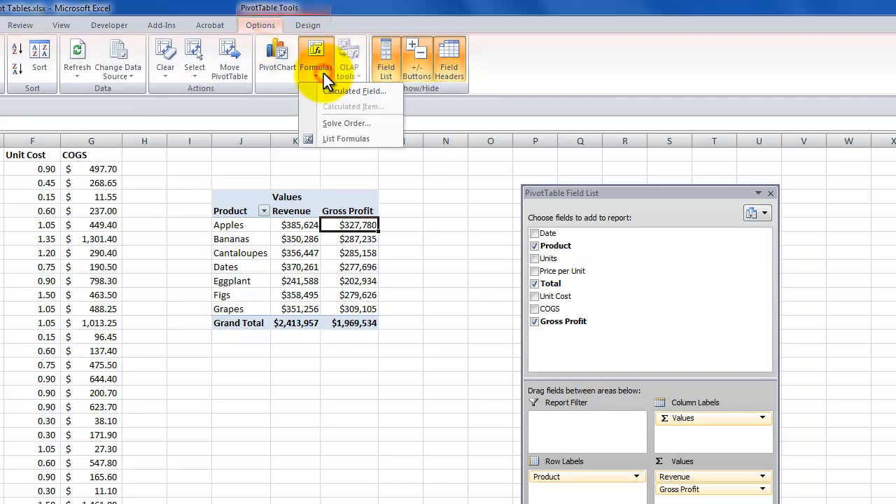
{"action": "left_click", "coordinate": [337, 92]}
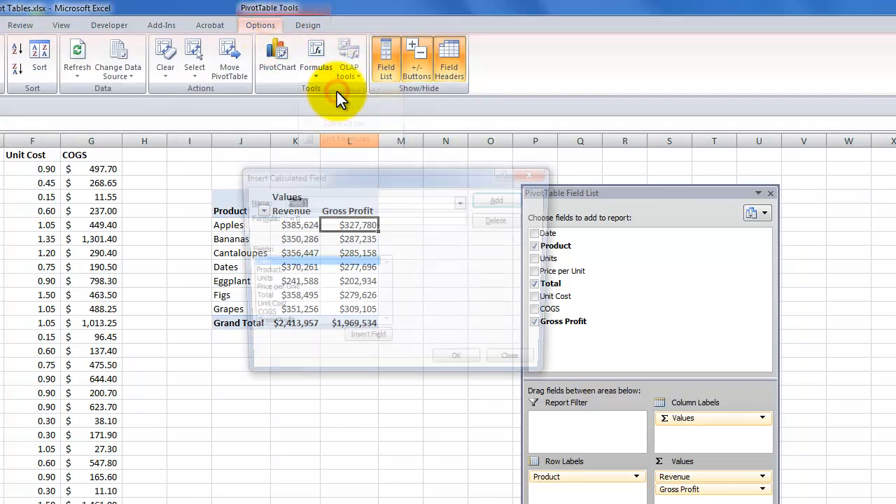
{"action": "left_click", "coordinate": [463, 201]}
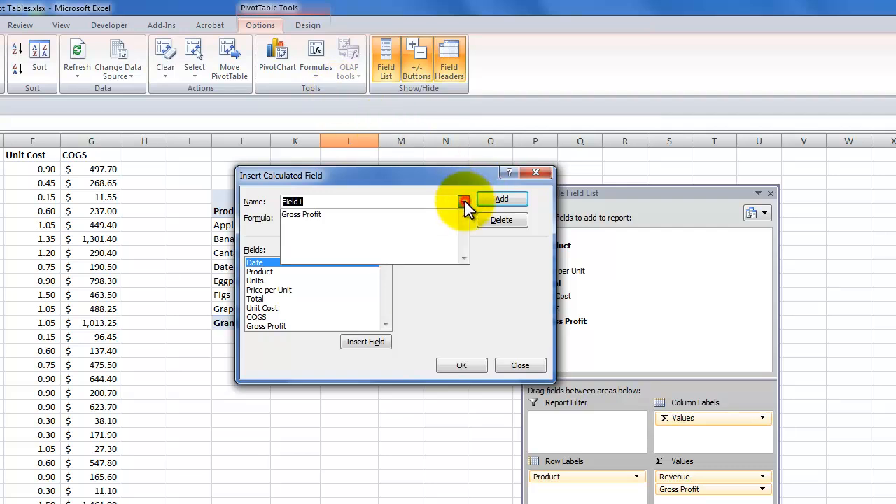
{"action": "left_click", "coordinate": [358, 215]}
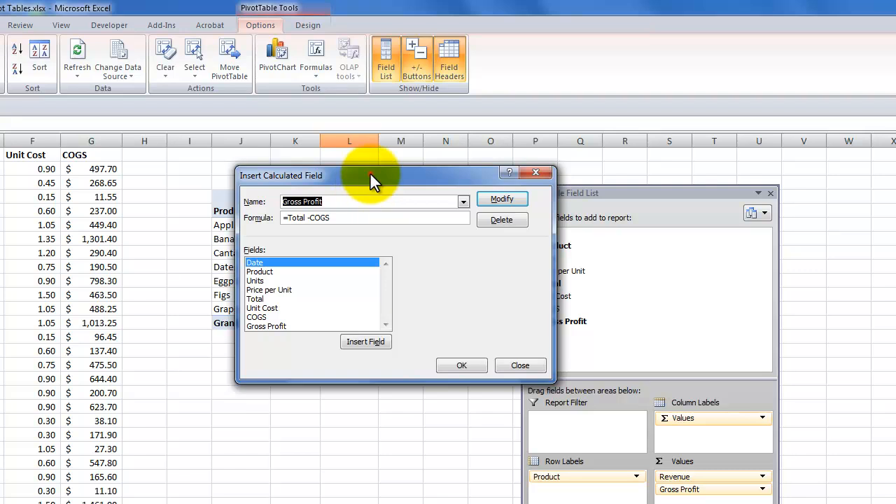
{"action": "left_click_drag", "start_coordinate": [370, 173], "coordinate": [95, 214]}
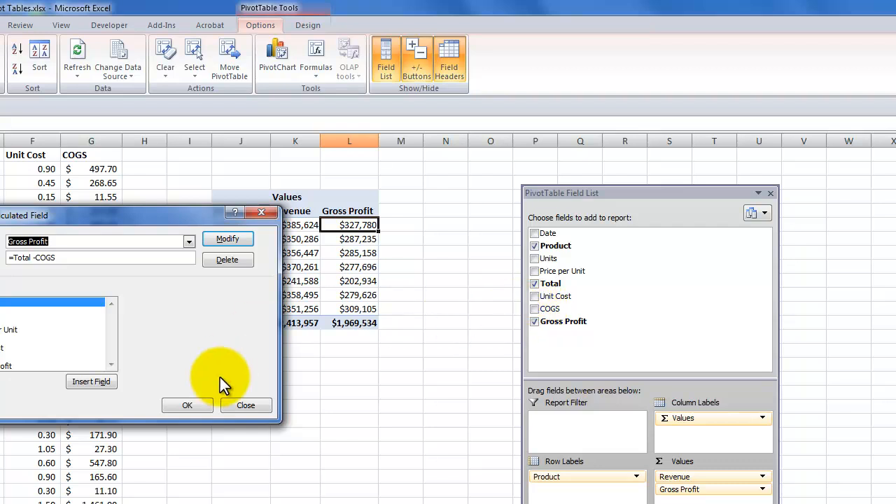
{"action": "left_click", "coordinate": [190, 405]}
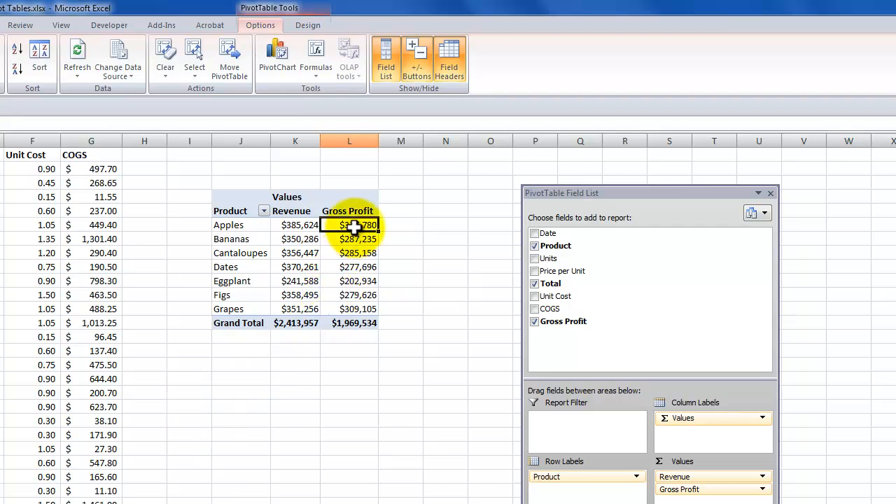
Step: Add a calculated field named GP% to the pivot table with the formula = 'Gross Profit' / Total
{"action": "mouse_move", "coordinate": [354, 226]}
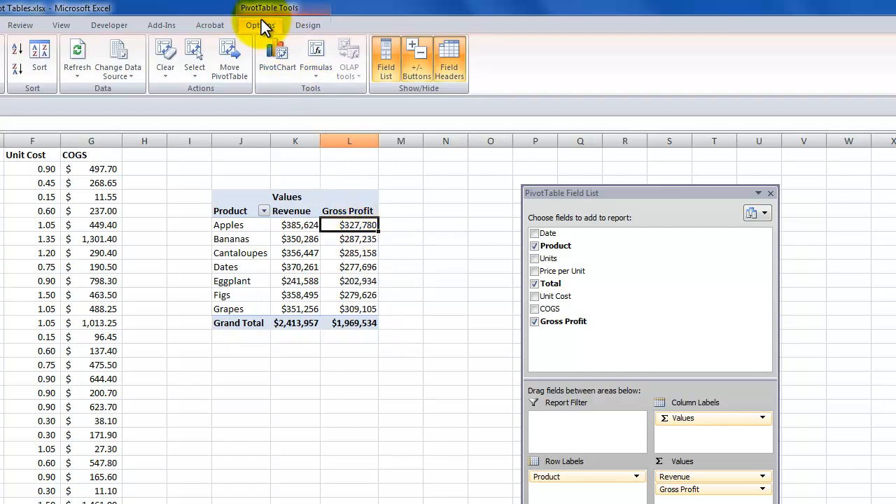
{"action": "left_click", "coordinate": [317, 72]}
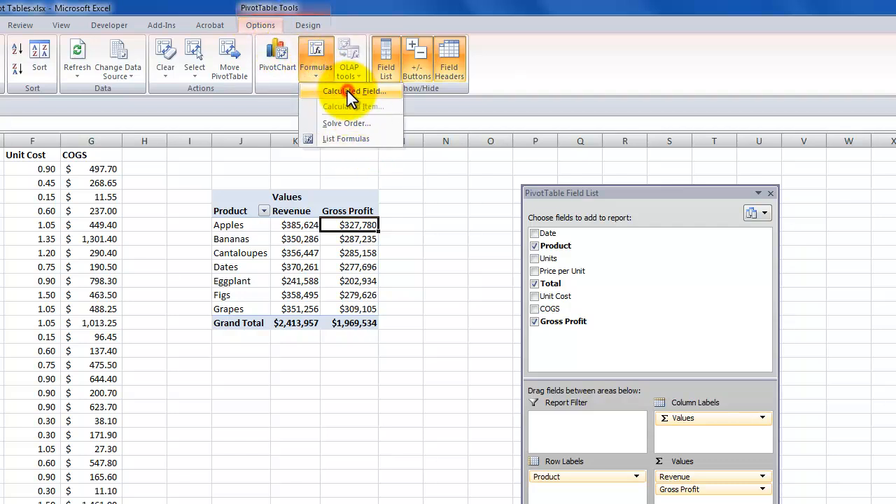
{"action": "left_click", "coordinate": [347, 91]}
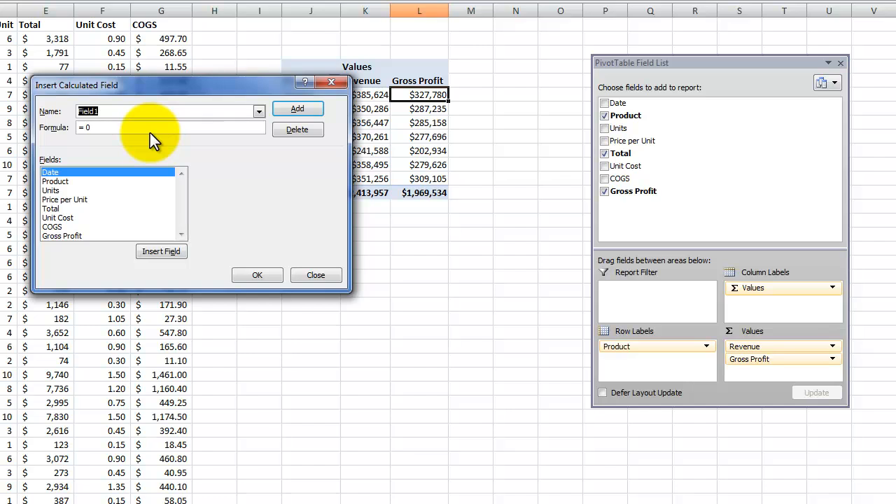
{"action": "type", "text": "GP%"}
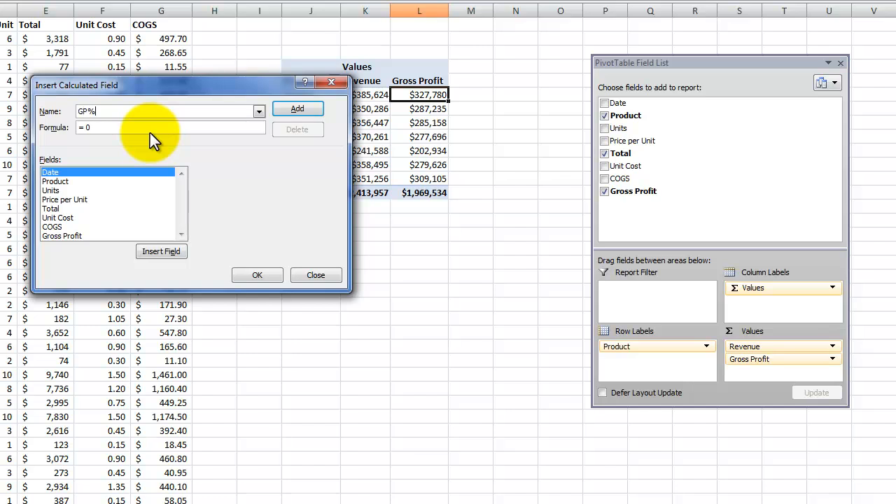
{"action": "double_click", "coordinate": [89, 128]}
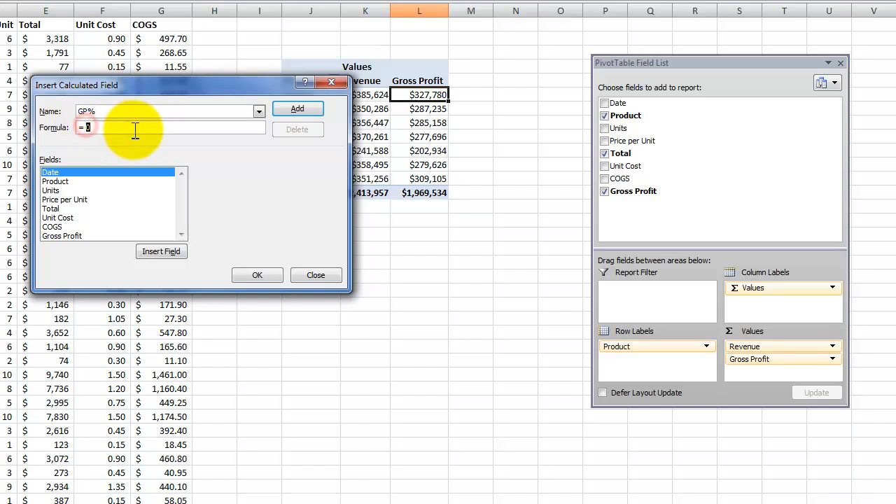
{"action": "key", "text": "BackSpace"}
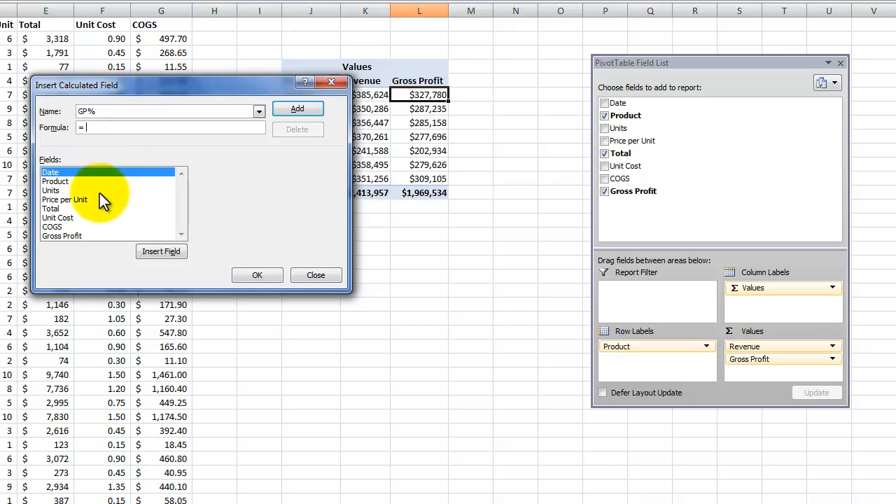
{"action": "left_click", "coordinate": [74, 236]}
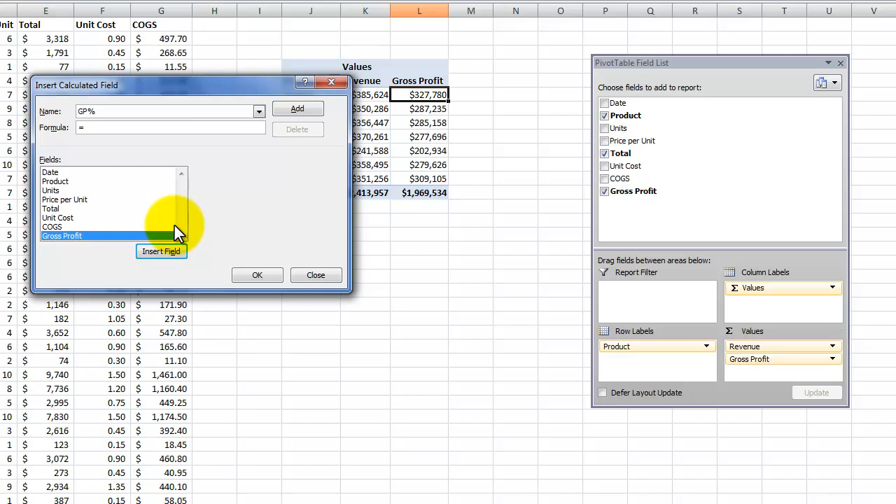
{"action": "left_click", "coordinate": [158, 251]}
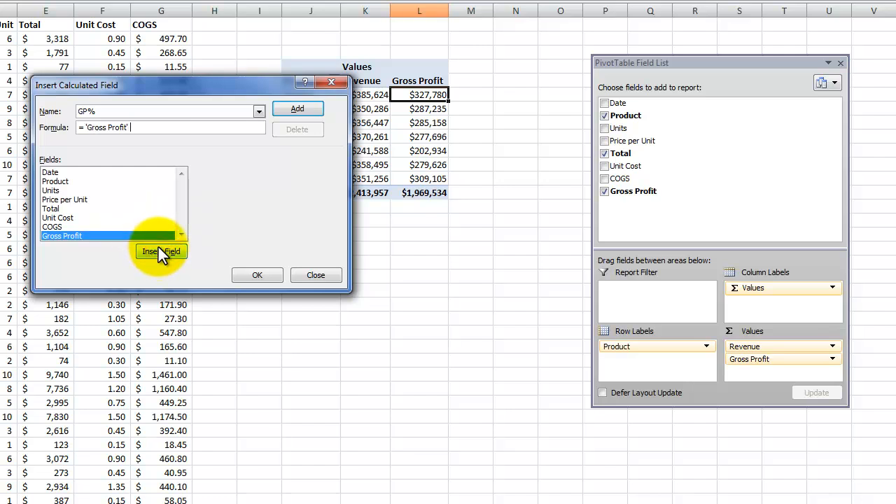
{"action": "type", "text": "/"}
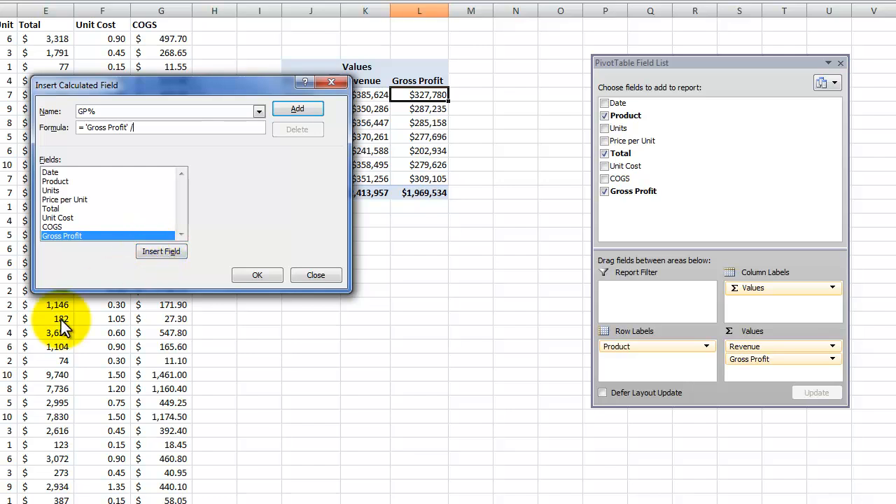
{"action": "left_click", "coordinate": [49, 208]}
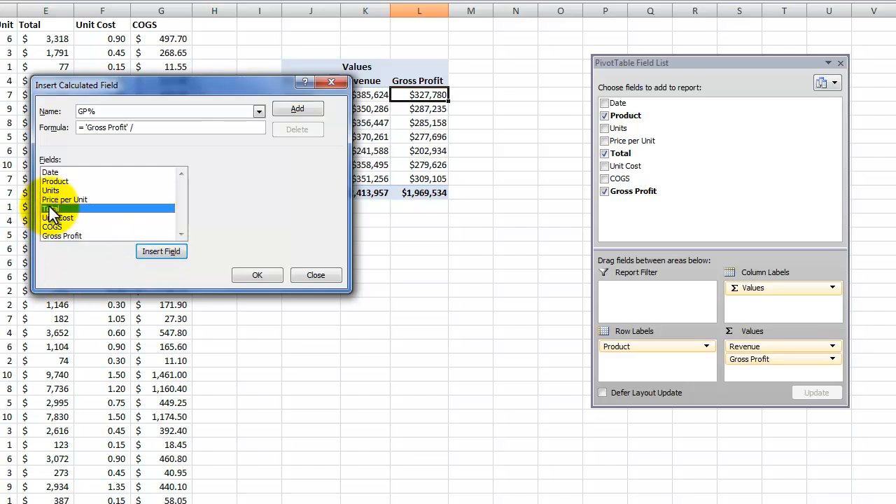
{"action": "left_click", "coordinate": [160, 250]}
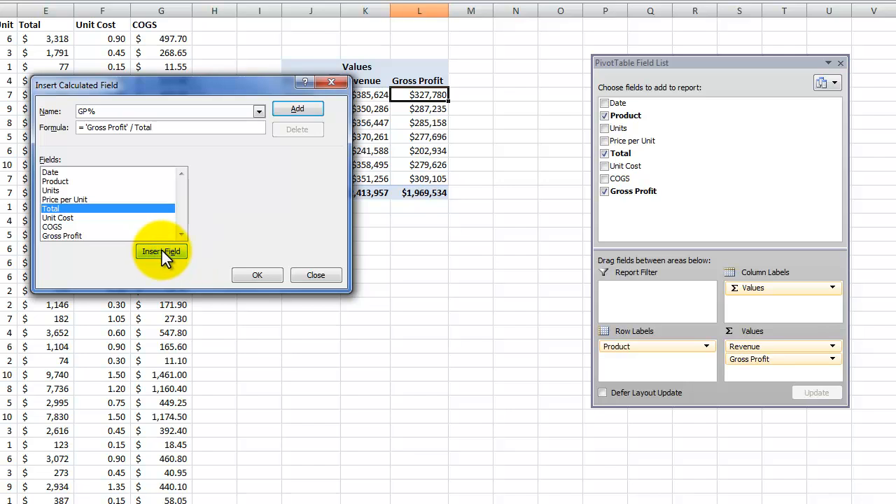
{"action": "left_click", "coordinate": [254, 272]}
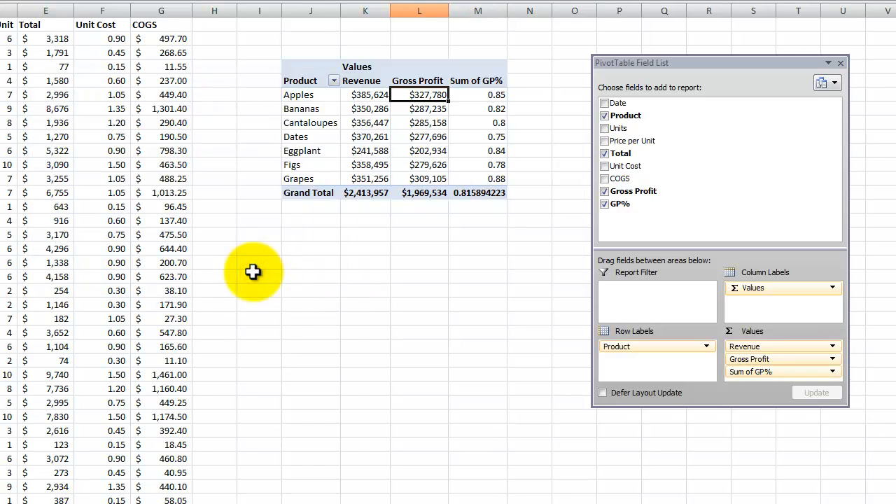
Step: Shorten the custom name of the Sum of GP% value field to GP% in its value field settings
{"action": "left_click", "coordinate": [479, 95]}
{"action": "right_click", "coordinate": [479, 96]}
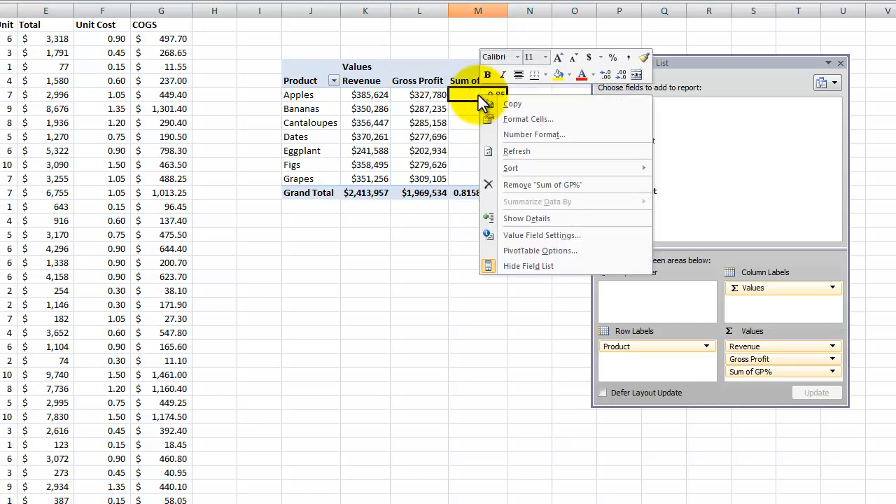
{"action": "left_click", "coordinate": [540, 236]}
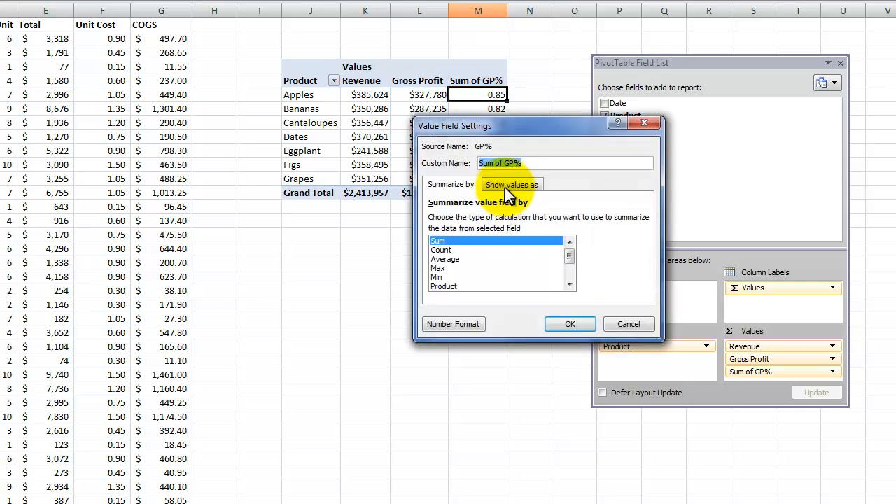
{"action": "left_click_drag", "start_coordinate": [541, 175], "coordinate": [456, 131]}
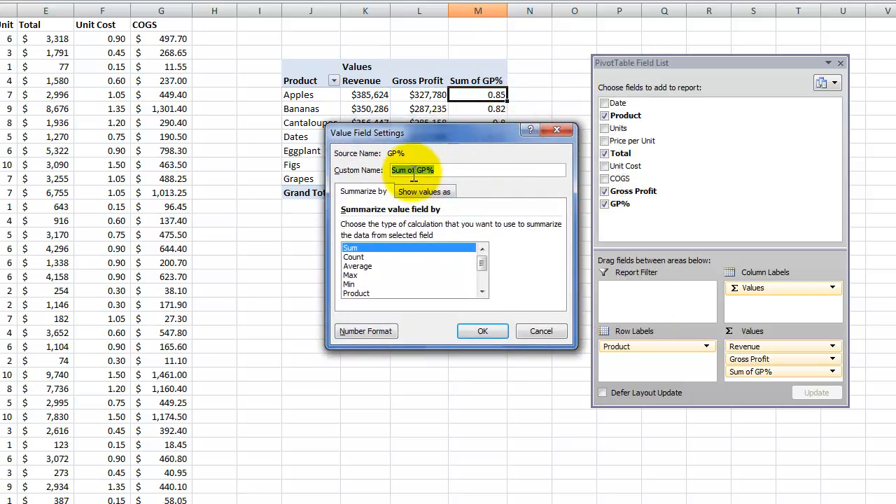
{"action": "left_click_drag", "start_coordinate": [417, 169], "coordinate": [328, 169]}
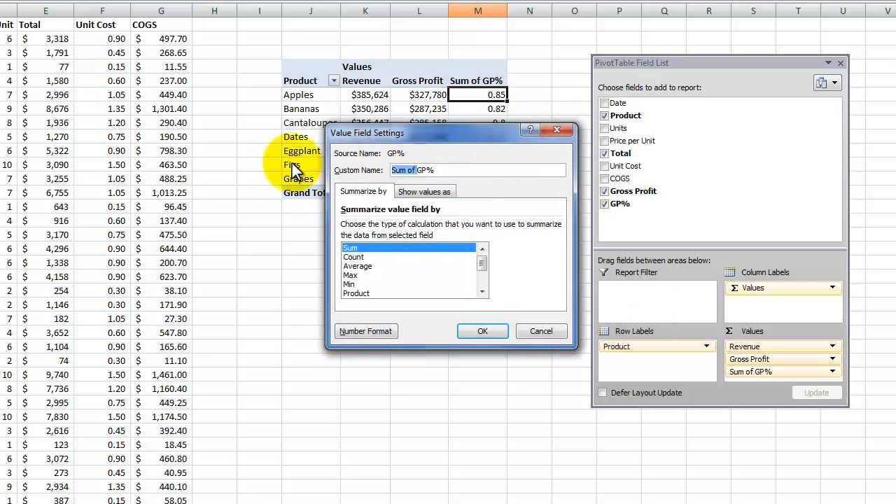
{"action": "key", "text": "Delete"}
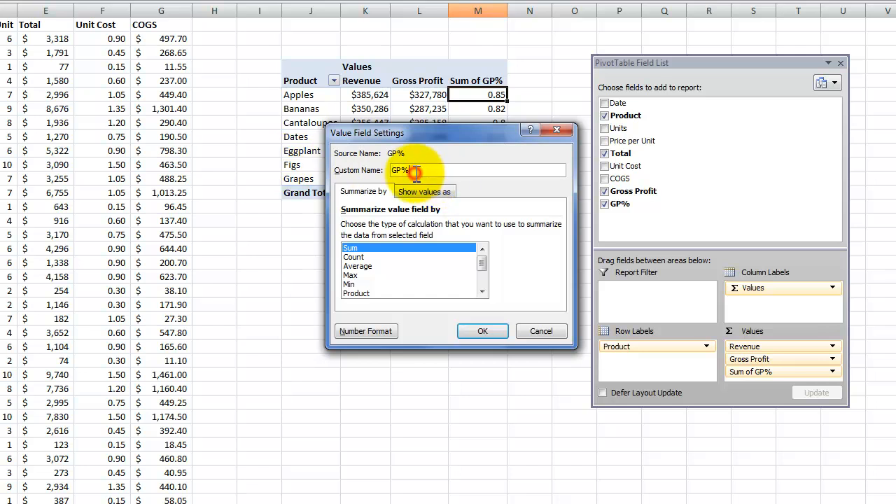
Step: Format the GP% value field as a percentage with 1 decimal place and apply its field settings
{"action": "left_click", "coordinate": [366, 331]}
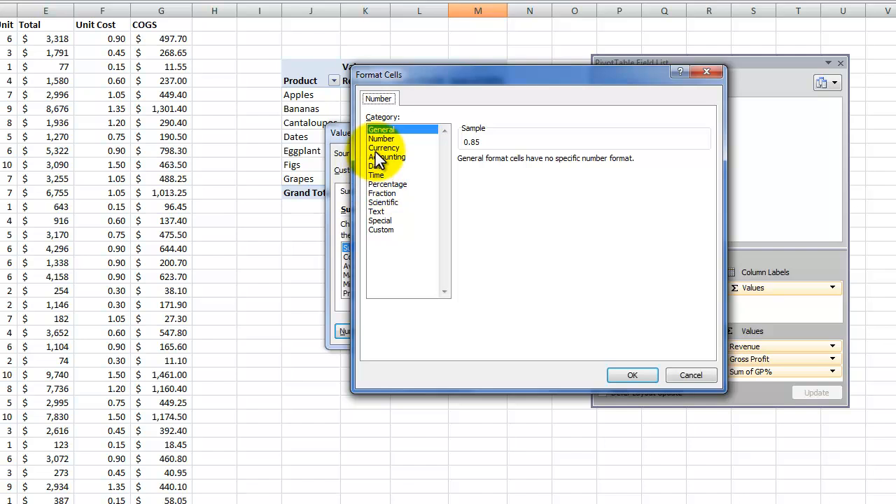
{"action": "left_click", "coordinate": [390, 184]}
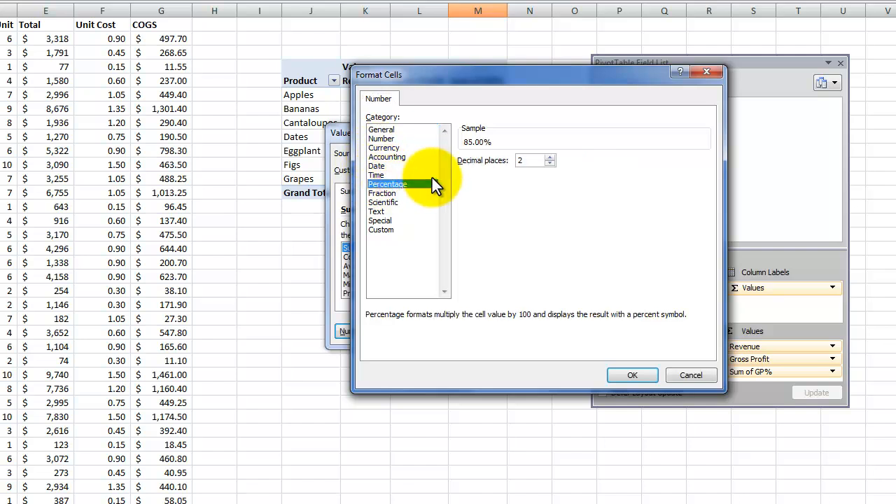
{"action": "left_click", "coordinate": [552, 163]}
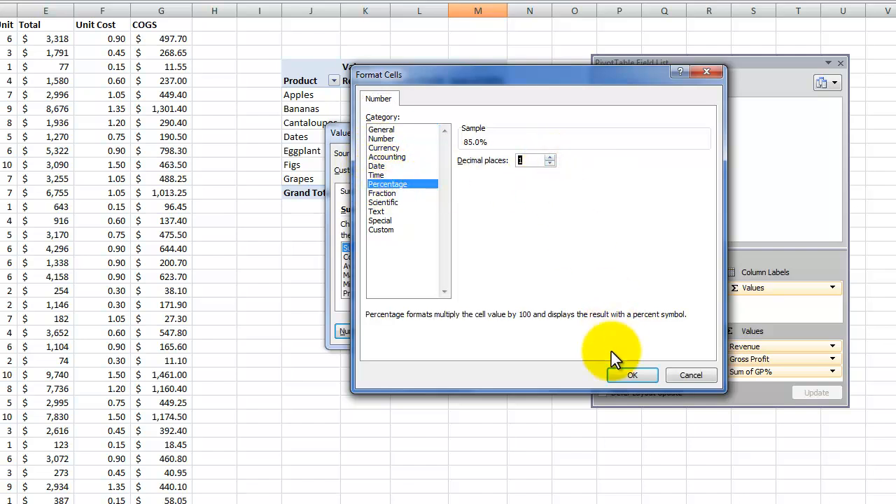
{"action": "left_click", "coordinate": [633, 376]}
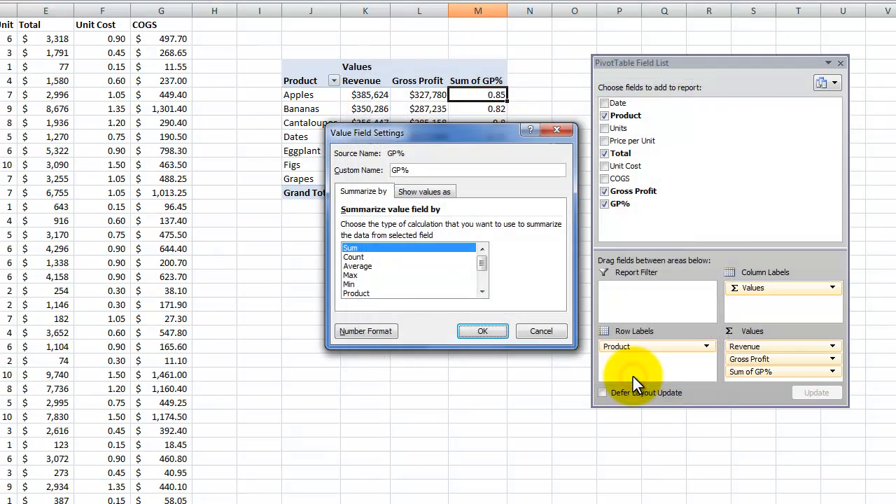
{"action": "left_click", "coordinate": [482, 331]}
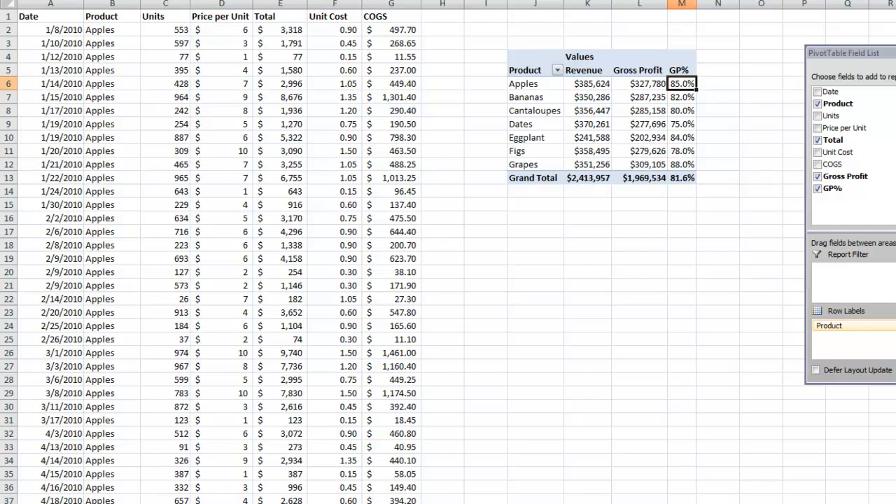
Step: View the work-arounds list on the next worksheet, return to New Data Set and replace Product with Date as the pivot table's row field
{"action": "key", "text": "ctrl+Page_Down"}
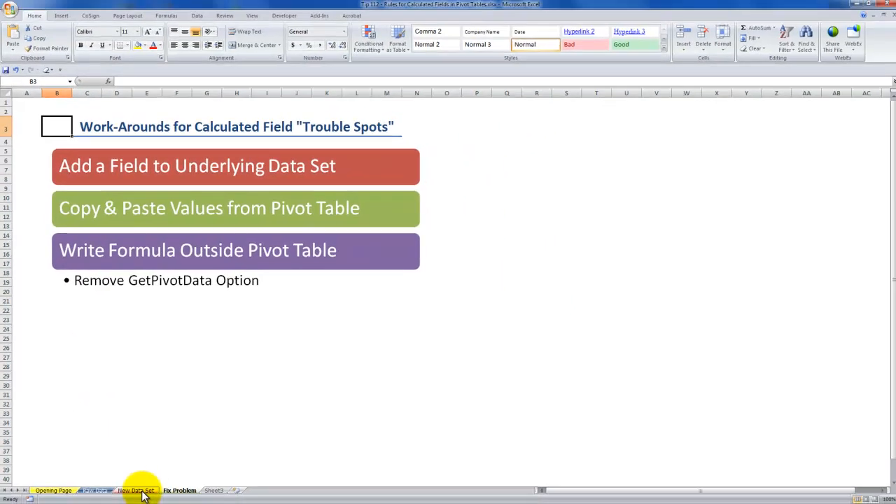
{"action": "left_click", "coordinate": [142, 490]}
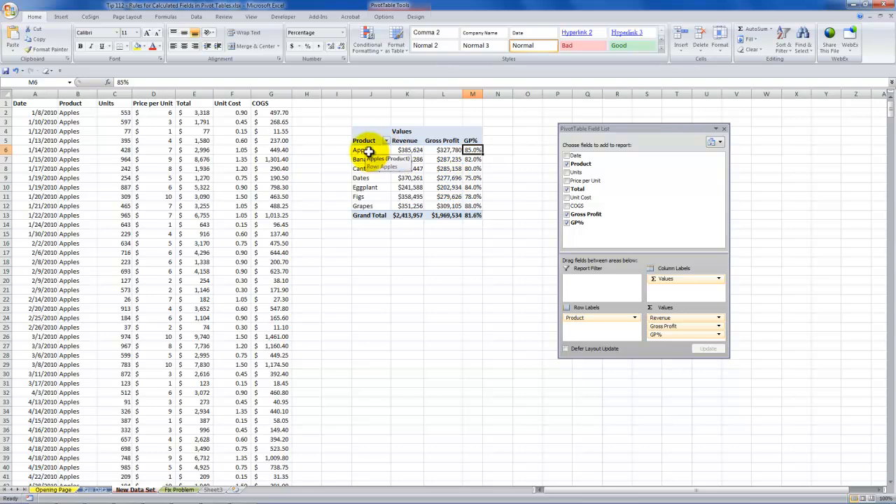
{"action": "left_click", "coordinate": [568, 156]}
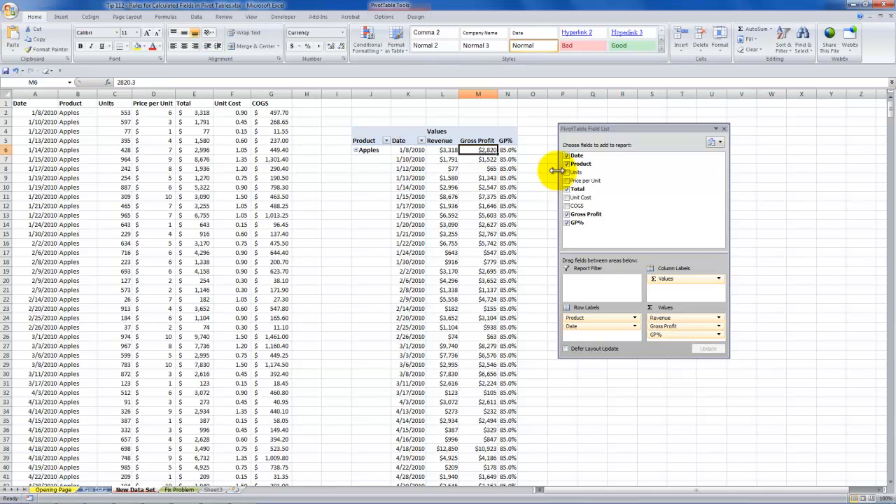
{"action": "left_click", "coordinate": [568, 164]}
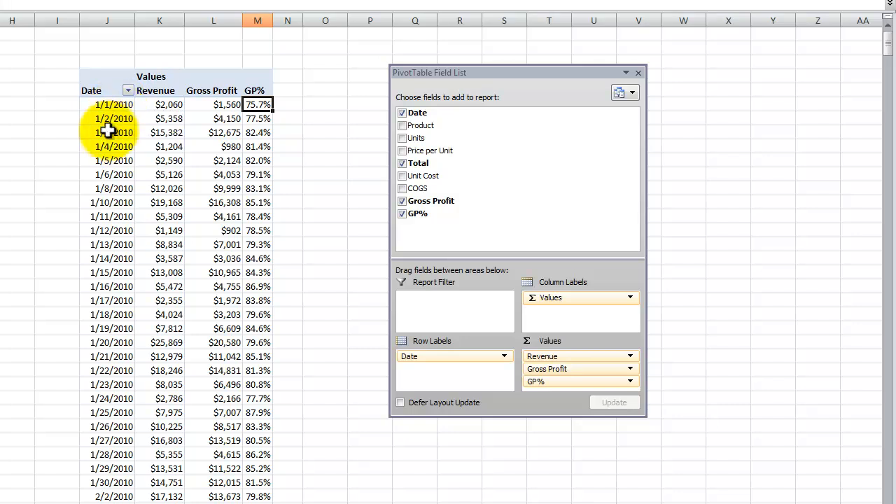
Step: Group the pivot table's dates by both Months and Quarters
{"action": "left_click", "coordinate": [108, 132]}
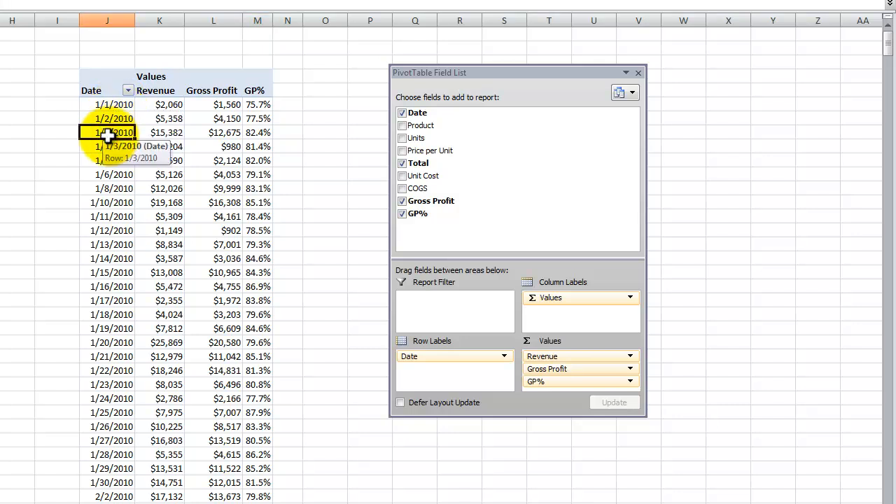
{"action": "right_click", "coordinate": [108, 133]}
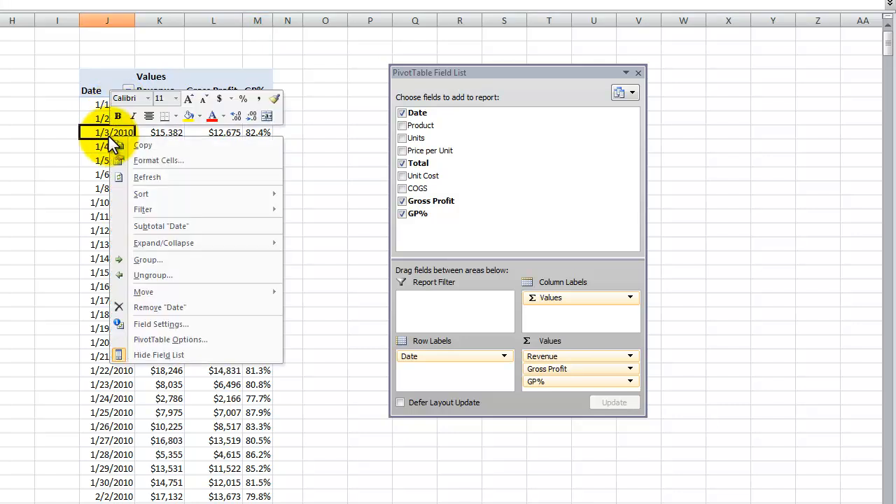
{"action": "left_click", "coordinate": [157, 264]}
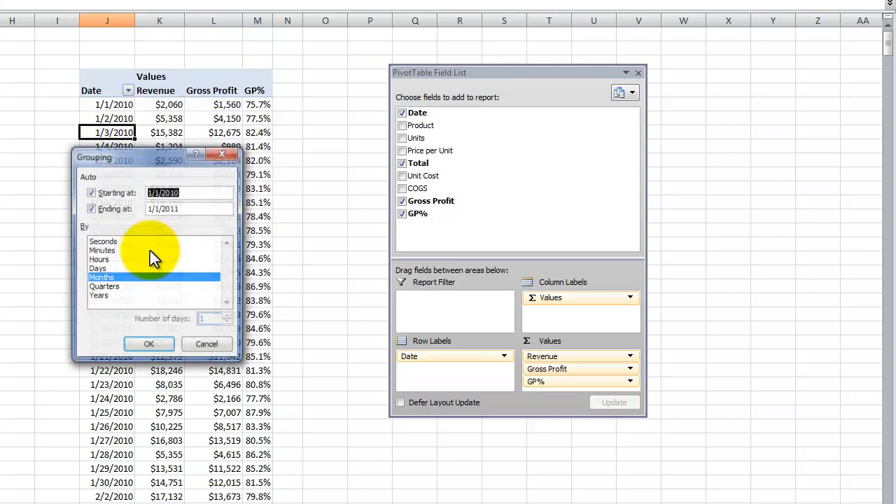
{"action": "left_click", "coordinate": [98, 288]}
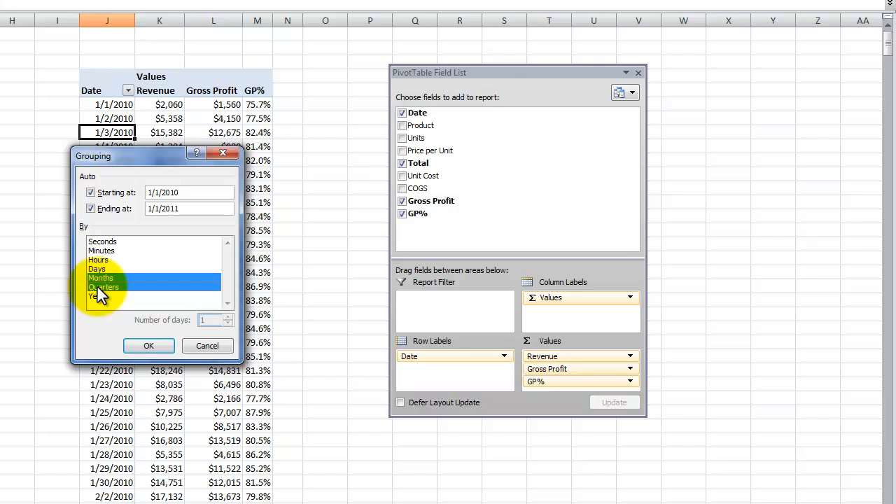
{"action": "left_click", "coordinate": [149, 346]}
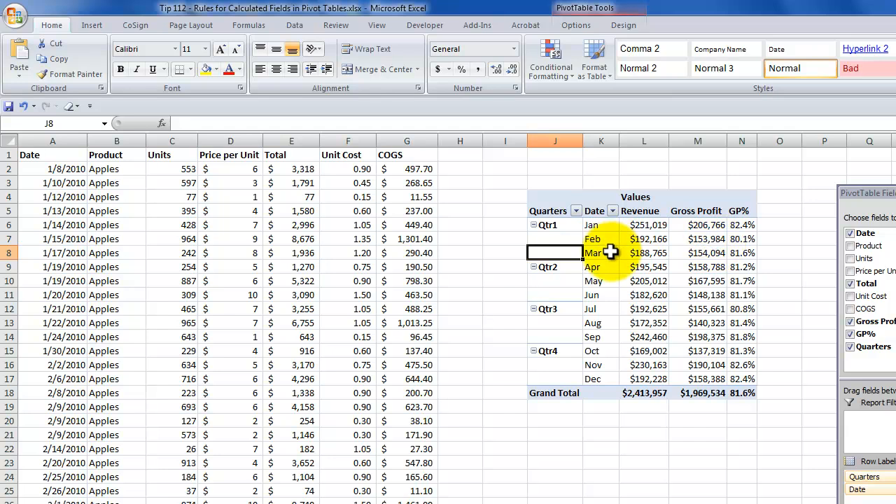
Step: Rename the pivot table's grouped Date field to Month
{"action": "left_click", "coordinate": [595, 252]}
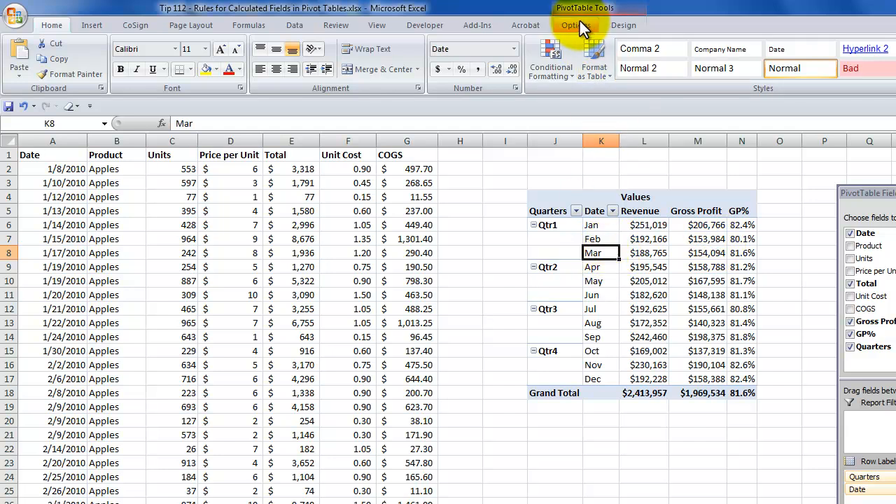
{"action": "left_click", "coordinate": [579, 26]}
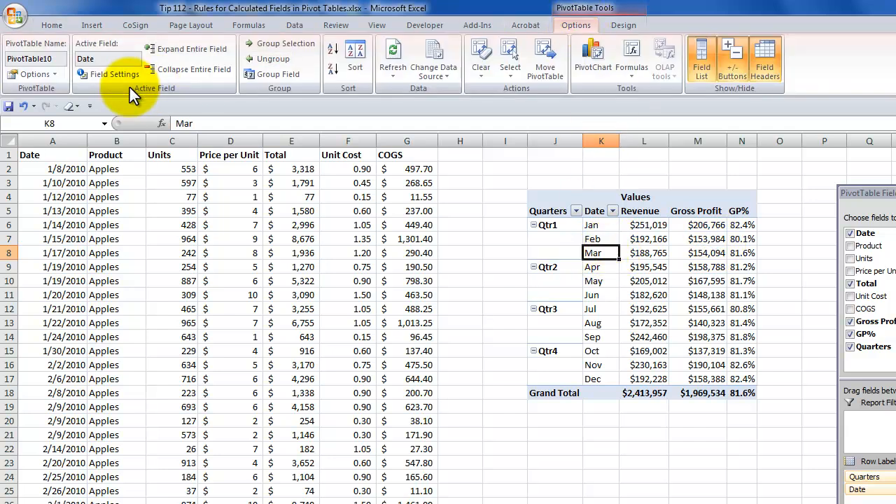
{"action": "left_click", "coordinate": [90, 59]}
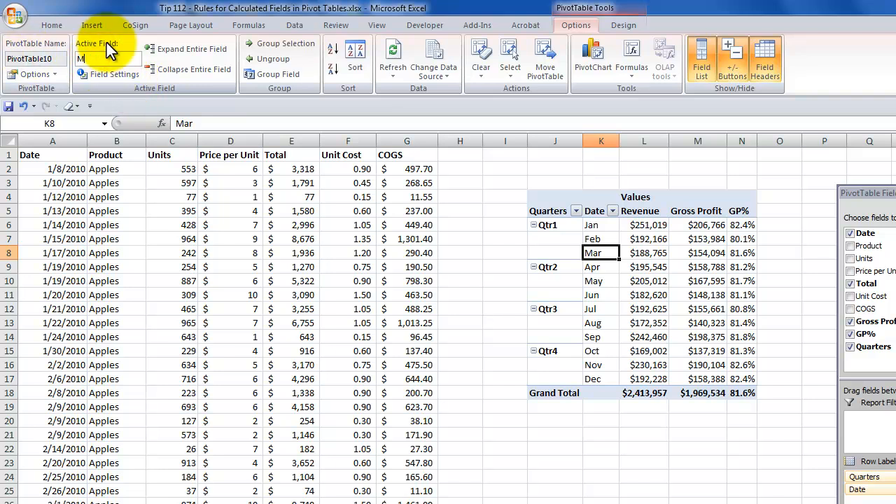
{"action": "key", "text": "Return"}
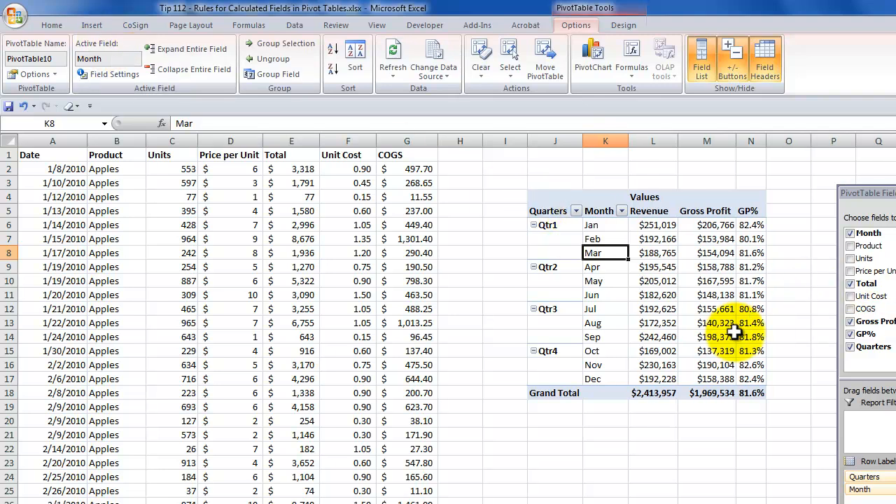
Step: Move the PivotTable Field List over the source data and copy the entire pivot table
{"action": "left_click_drag", "start_coordinate": [872, 193], "coordinate": [215, 190]}
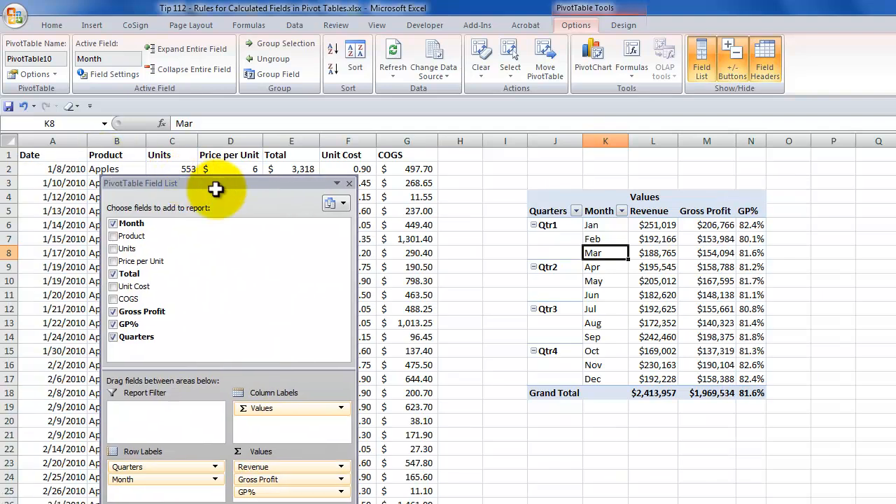
{"action": "left_click", "coordinate": [605, 238]}
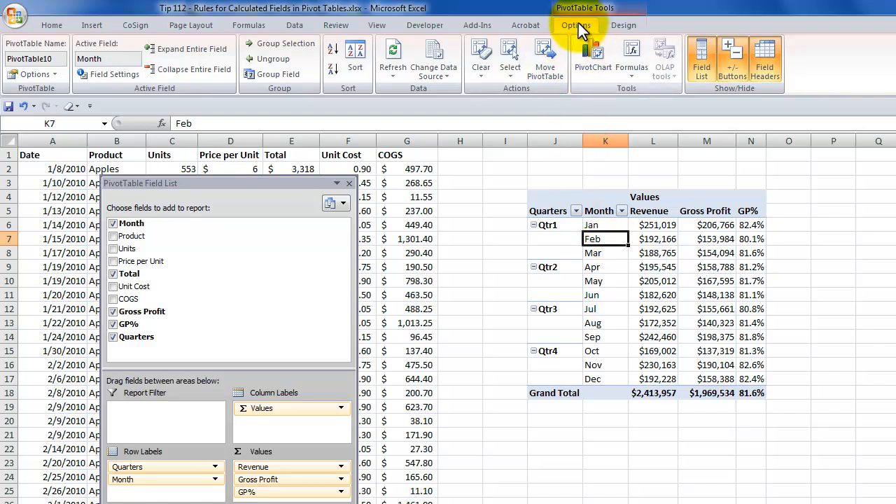
{"action": "left_click", "coordinate": [513, 72]}
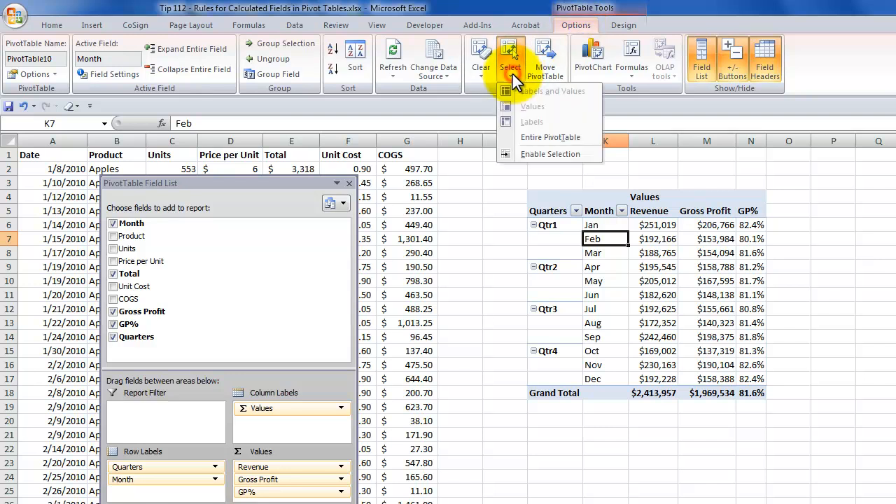
{"action": "left_click", "coordinate": [545, 137]}
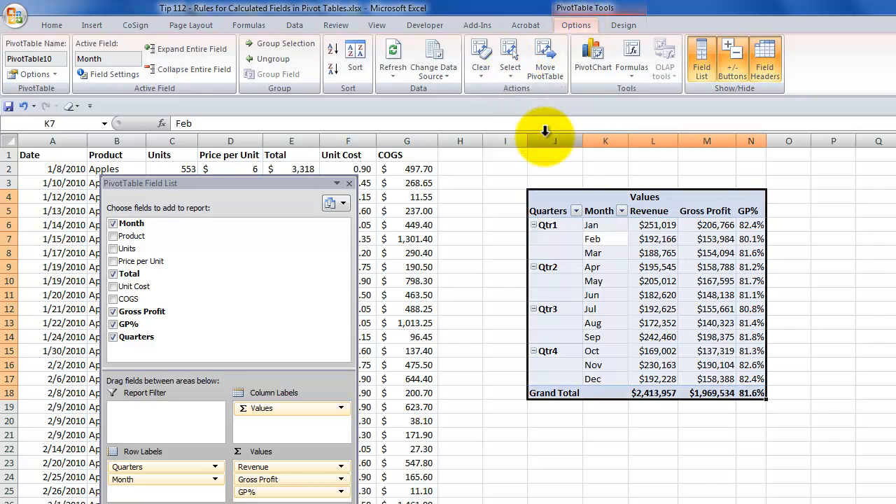
{"action": "right_click", "coordinate": [600, 228]}
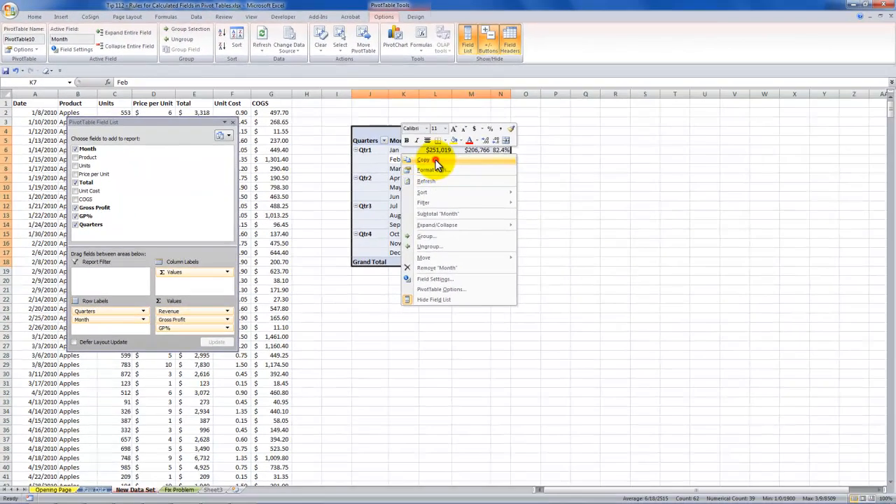
{"action": "left_click", "coordinate": [543, 205]}
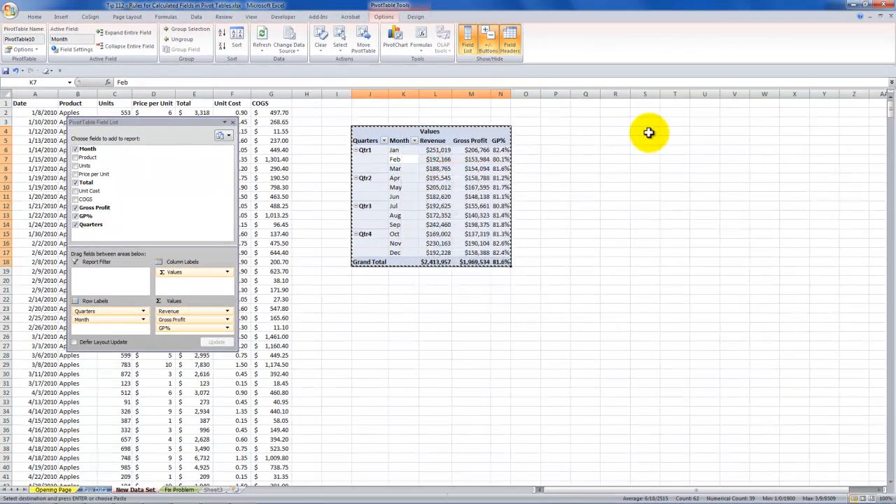
Step: Paste the copied pivot table as values only, starting at cell S4, and clear the copy selection
{"action": "left_click", "coordinate": [647, 131]}
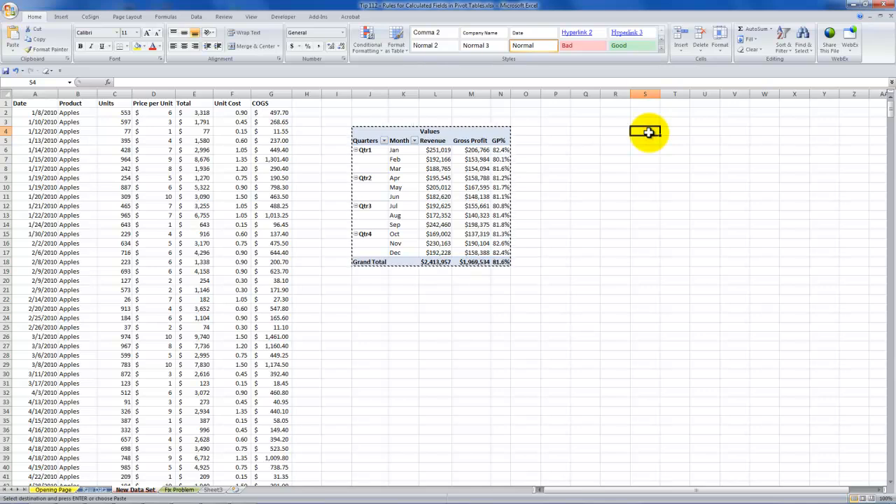
{"action": "right_click", "coordinate": [650, 137]}
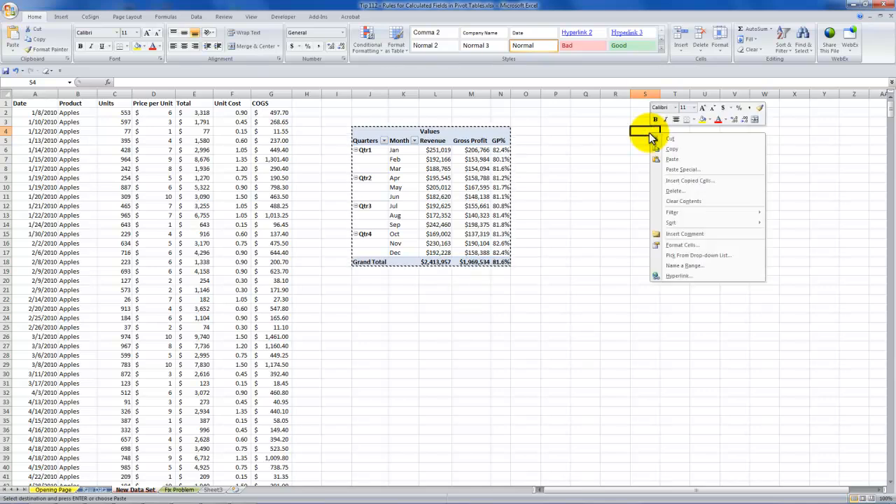
{"action": "left_click", "coordinate": [675, 171]}
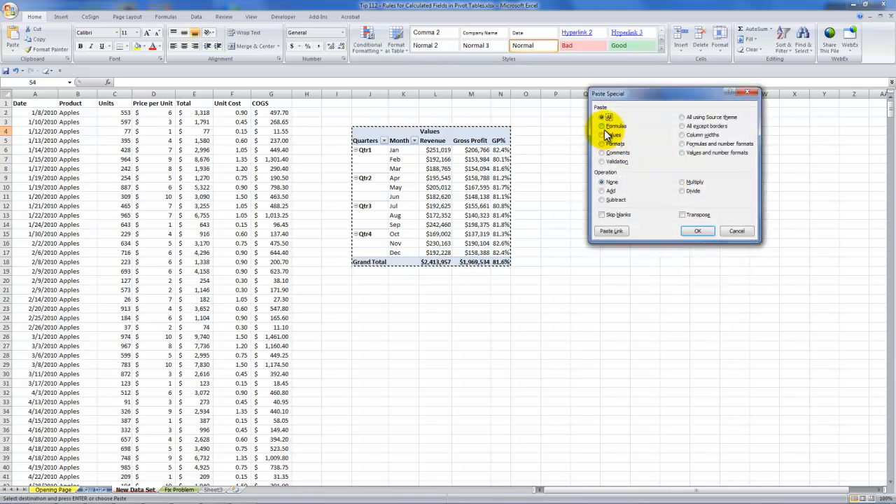
{"action": "left_click", "coordinate": [602, 136]}
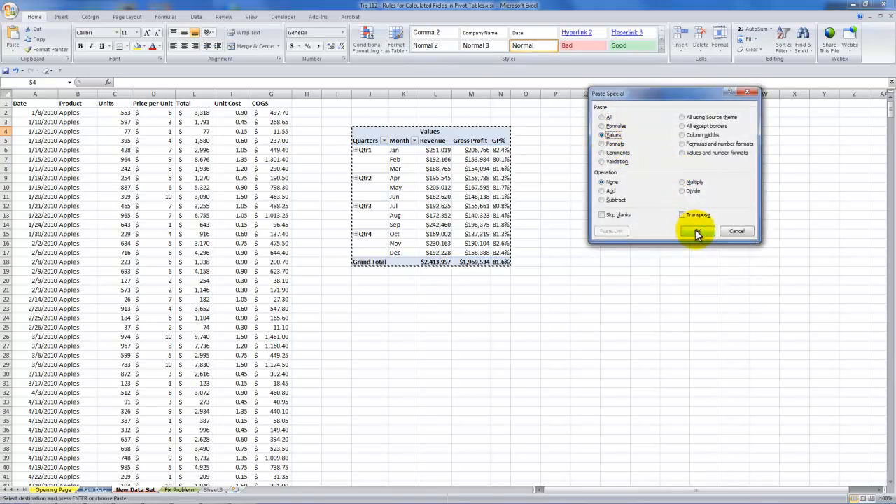
{"action": "left_click", "coordinate": [697, 231]}
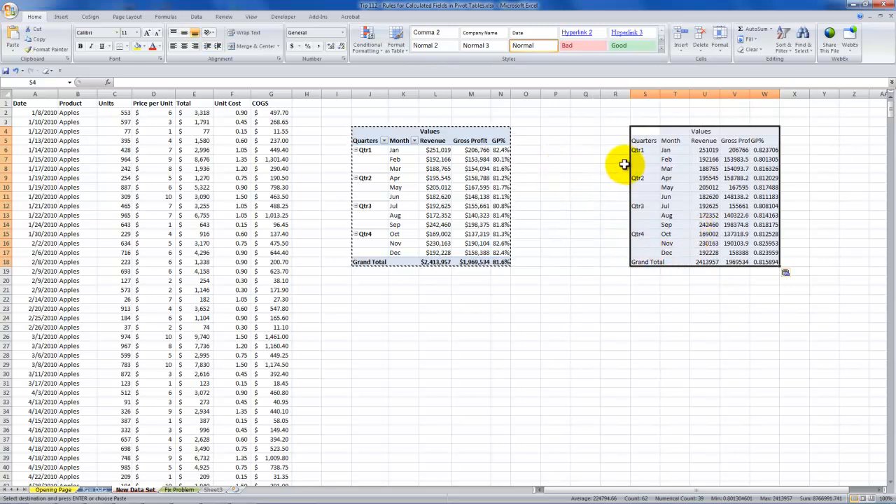
{"action": "key", "text": "Escape"}
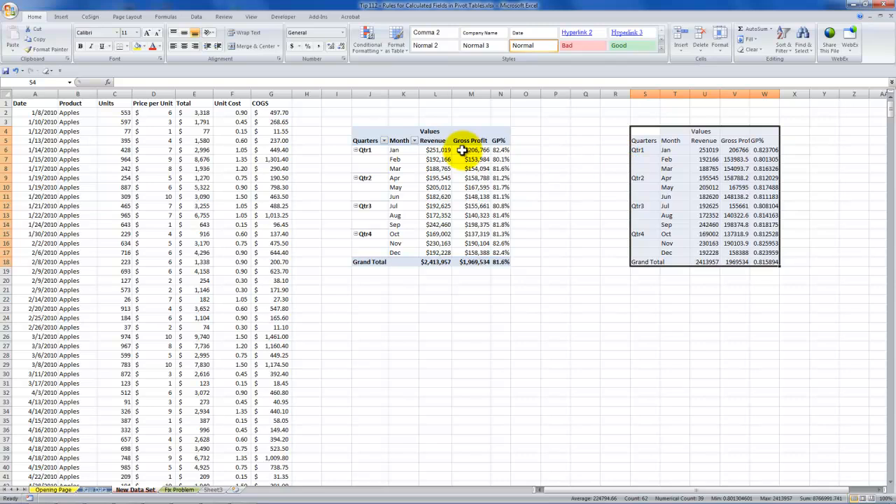
{"action": "mouse_move", "coordinate": [462, 150]}
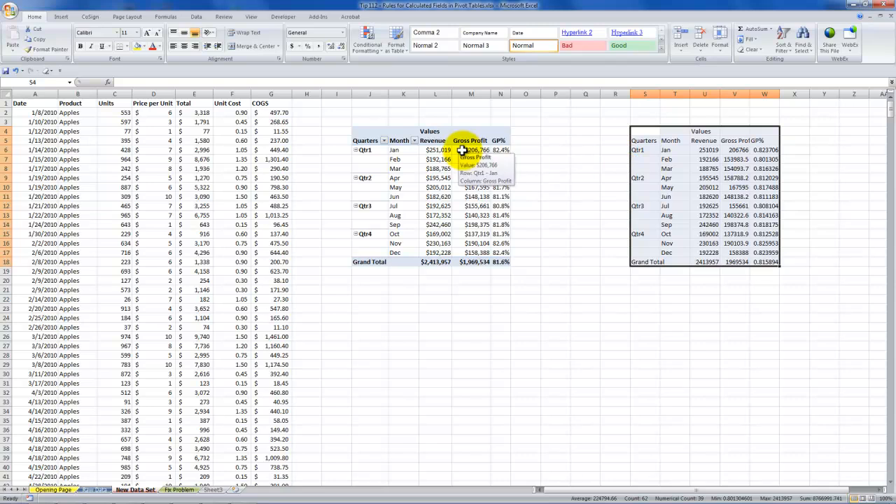